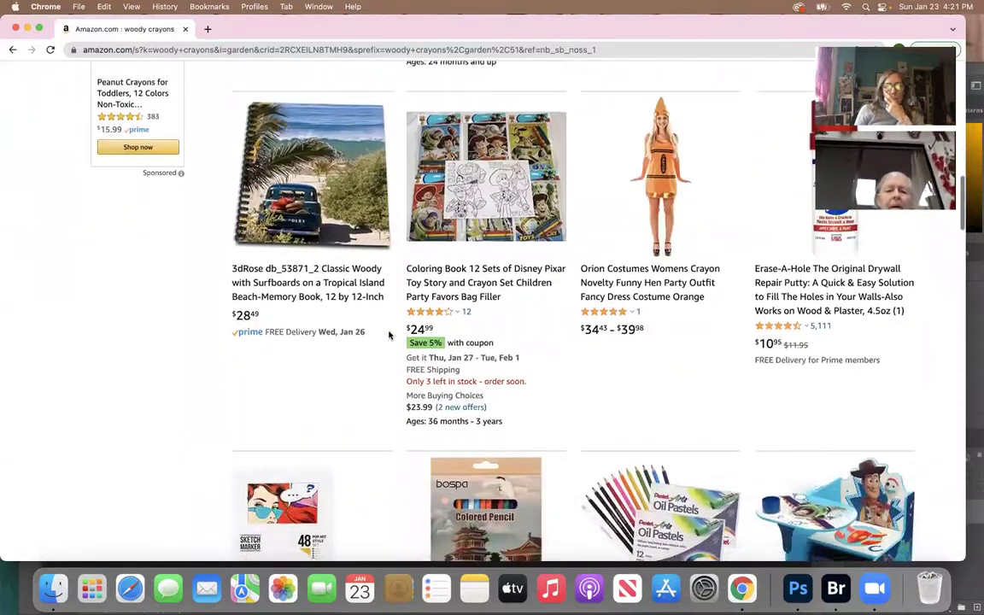
Step: Look through the woody crayons results and refine the Amazon search to "woody crayons stabilo"
{"action": "scroll", "coordinate": [389, 336], "scroll_direction": "down", "scroll_amount": 5}
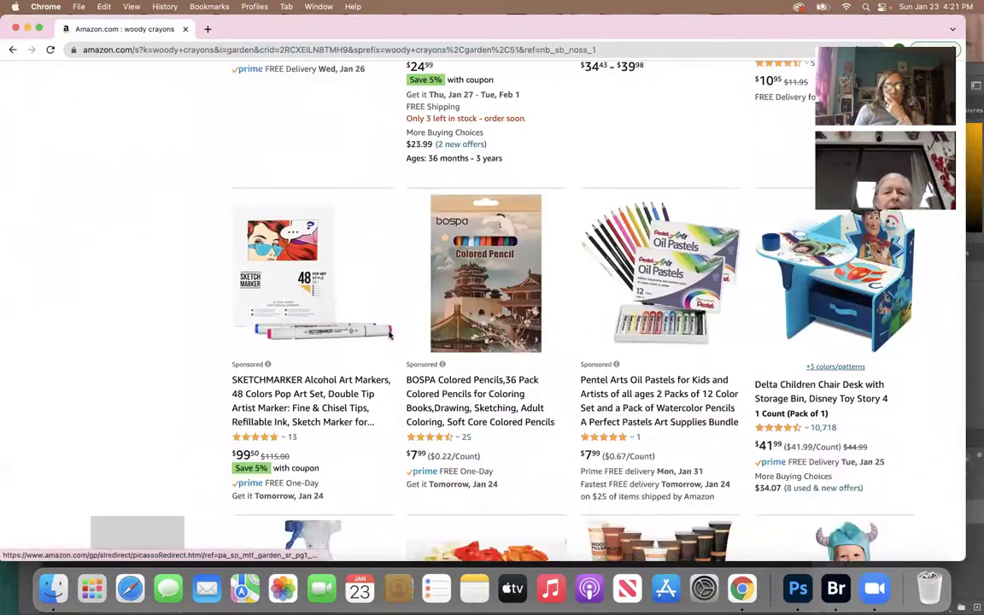
{"action": "scroll", "coordinate": [389, 335], "scroll_direction": "down", "scroll_amount": 7}
{"action": "scroll", "coordinate": [389, 336], "scroll_direction": "down", "scroll_amount": 18}
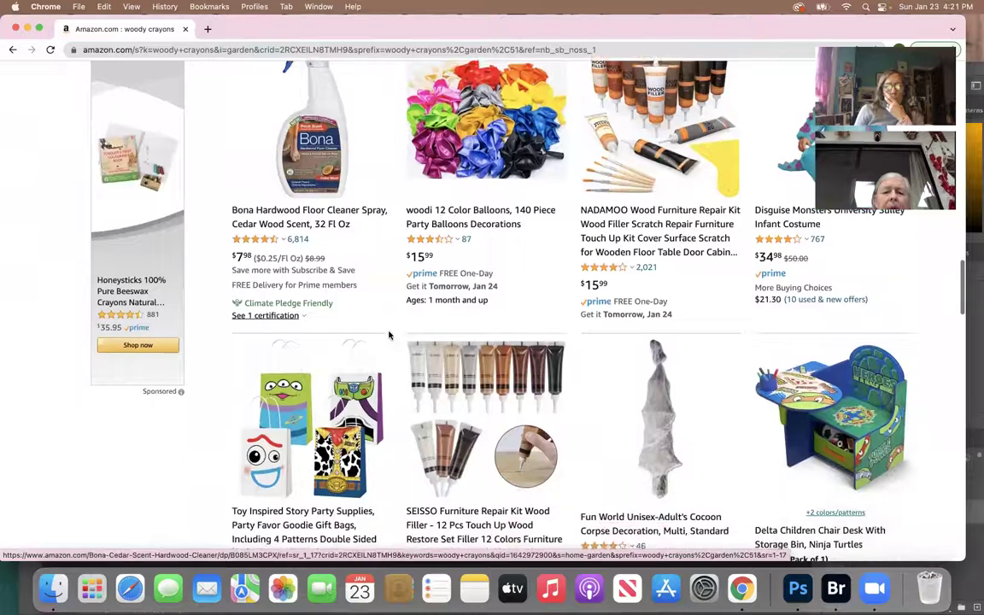
{"action": "scroll", "coordinate": [389, 336], "scroll_direction": "down", "scroll_amount": 5}
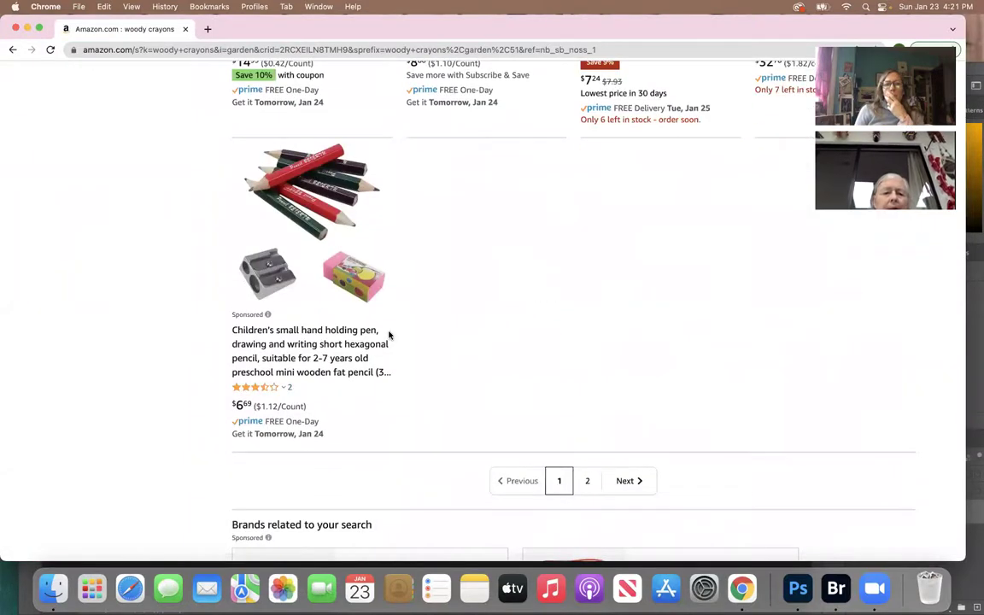
{"action": "scroll", "coordinate": [389, 336], "scroll_direction": "up", "scroll_amount": 20}
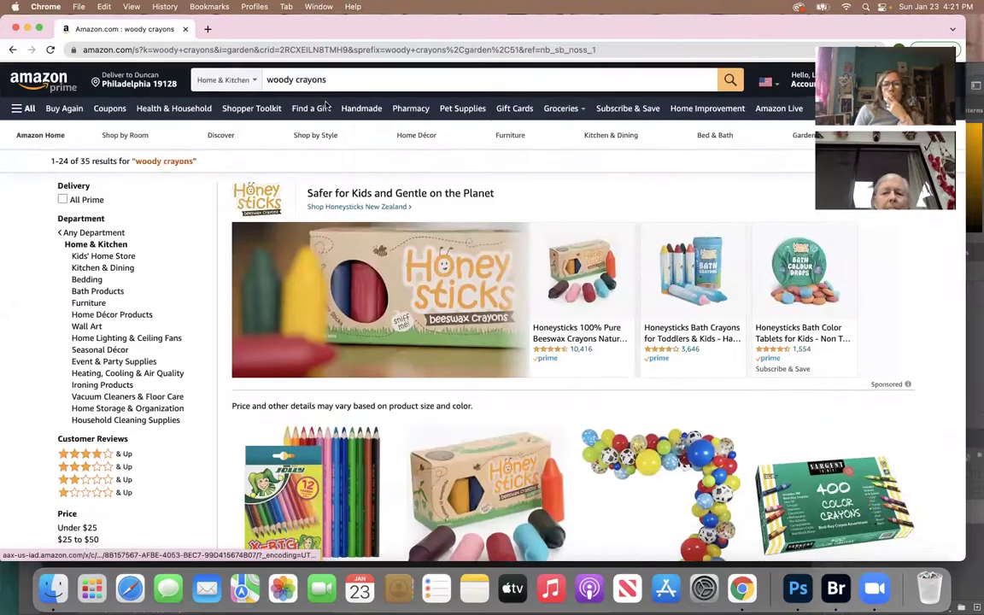
{"action": "left_click", "coordinate": [337, 78]}
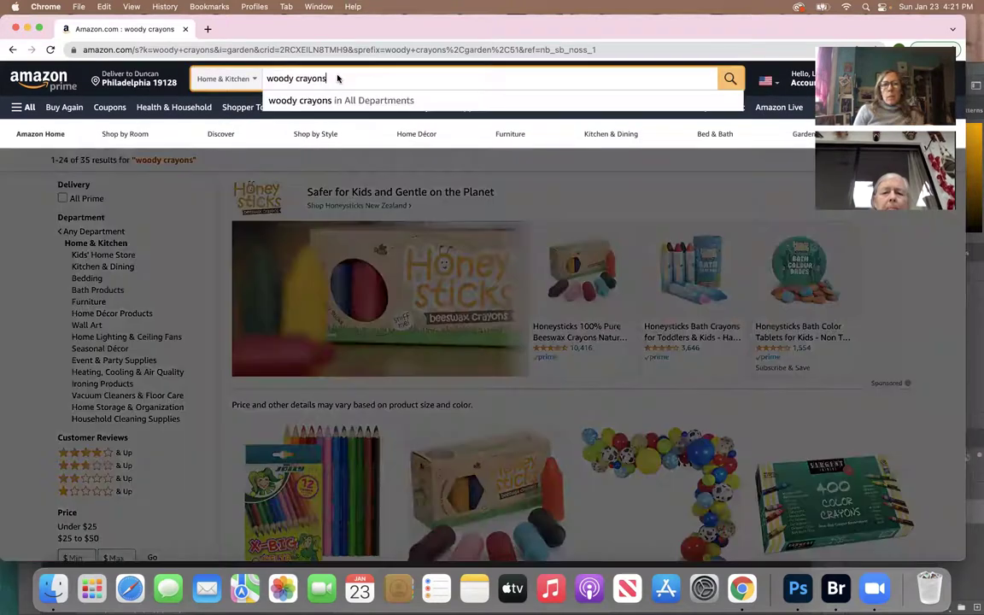
{"action": "type", "text": "stabilo"}
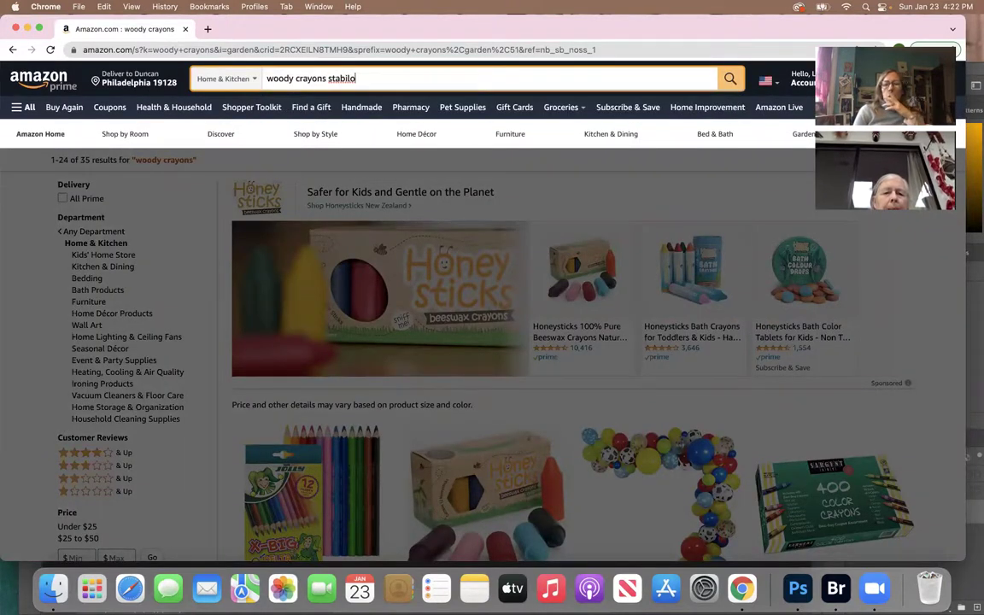
{"action": "key", "text": "Return"}
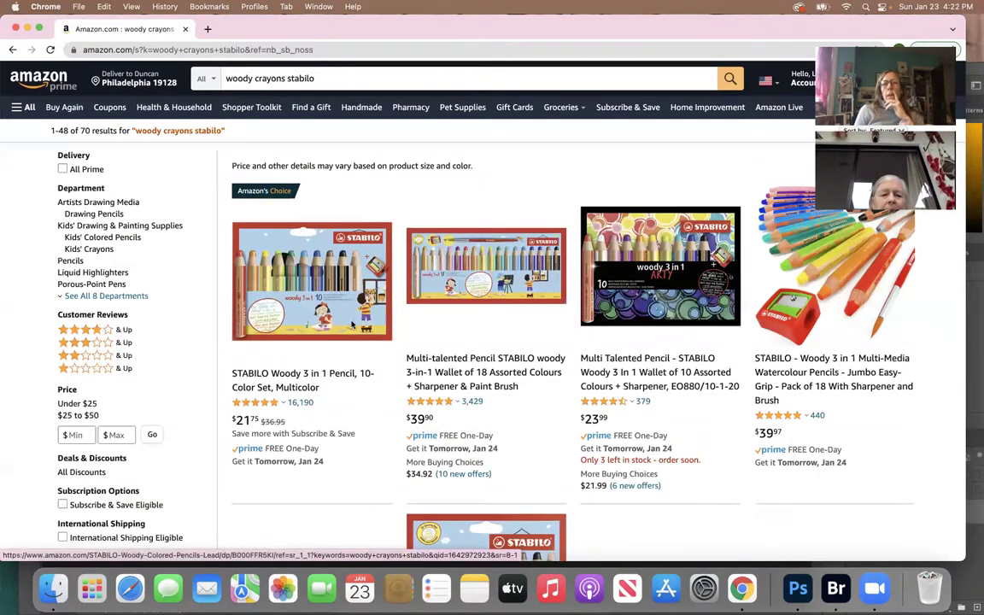
Step: Look over the STABILO Woody pencil sets and close the browser windows to return to the Photoshop painting
{"action": "scroll", "coordinate": [352, 325], "scroll_direction": "down", "scroll_amount": 1}
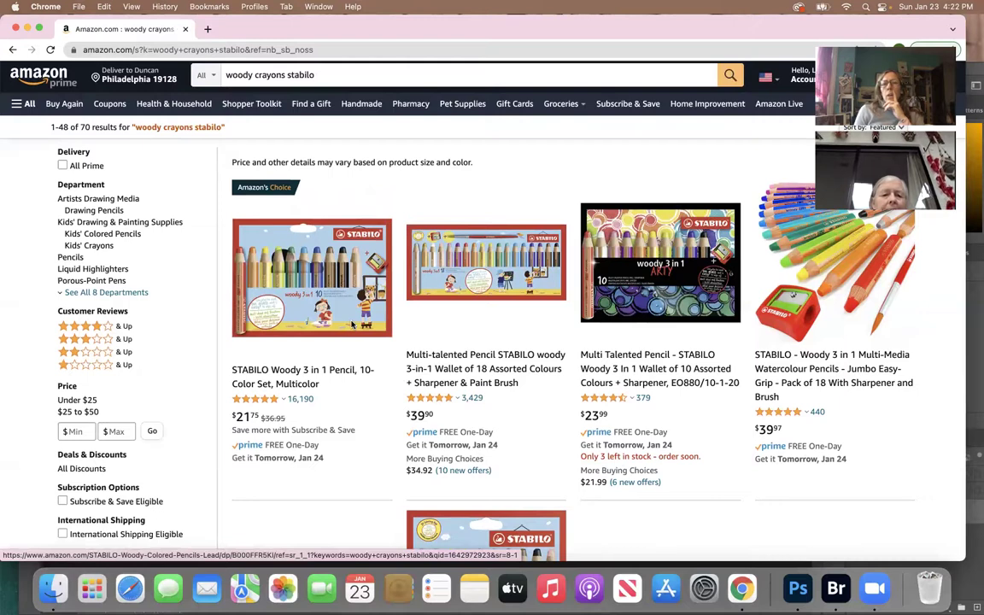
{"action": "scroll", "coordinate": [352, 324], "scroll_direction": "down", "scroll_amount": 1}
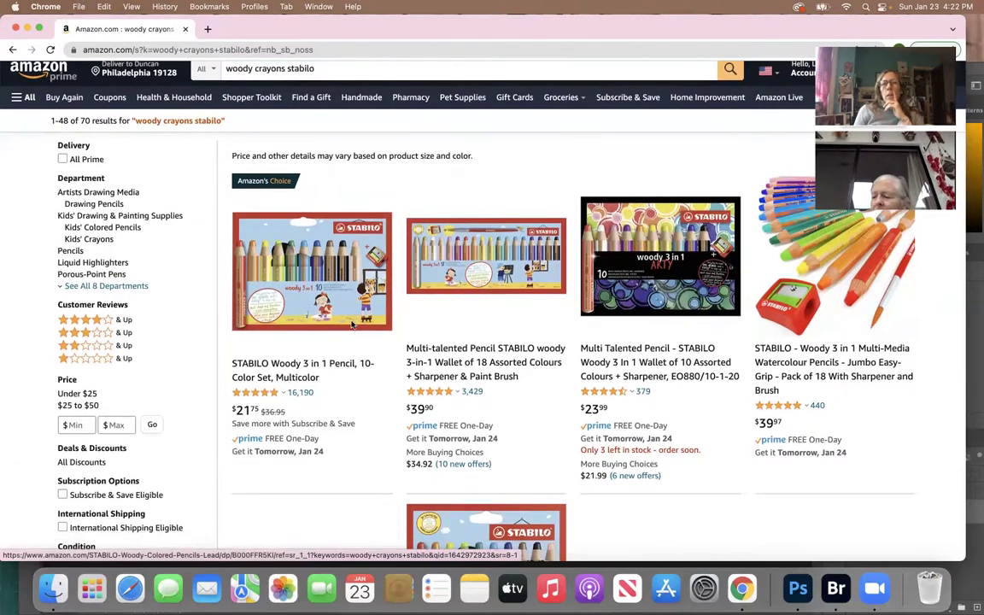
{"action": "scroll", "coordinate": [351, 325], "scroll_direction": "down", "scroll_amount": 10}
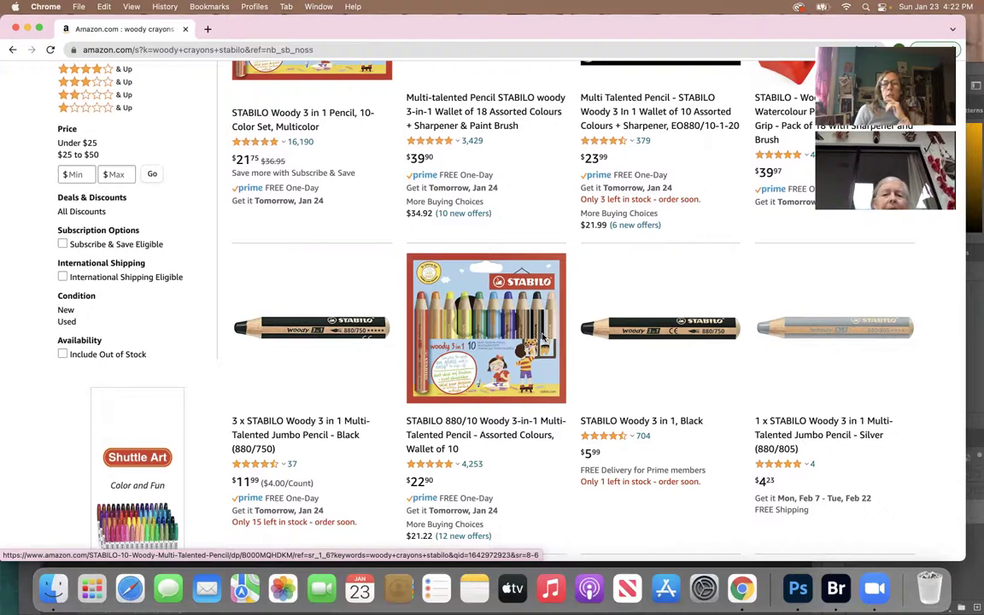
{"action": "scroll", "coordinate": [544, 338], "scroll_direction": "down", "scroll_amount": 1}
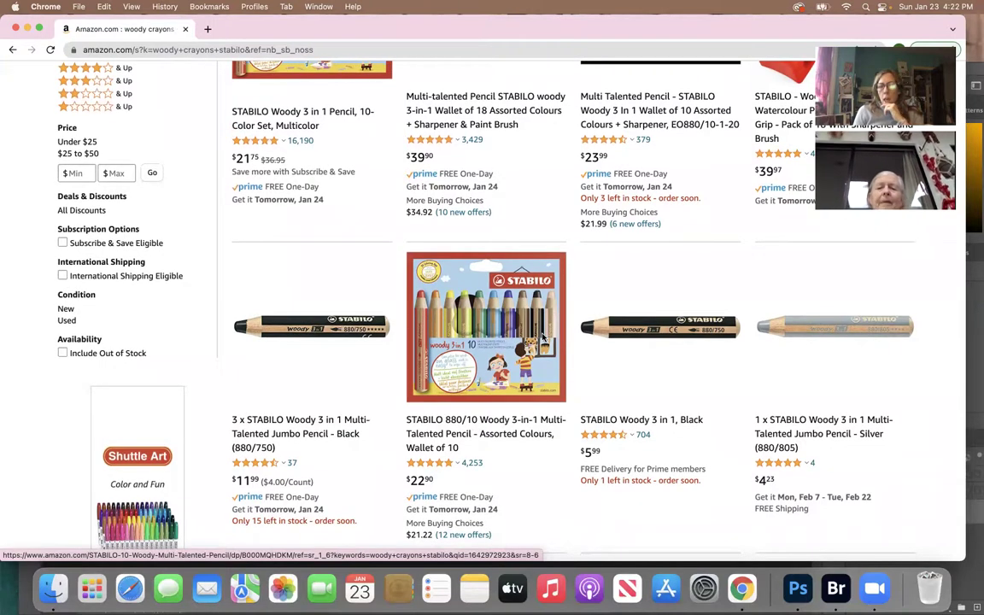
{"action": "scroll", "coordinate": [543, 337], "scroll_direction": "up", "scroll_amount": 5}
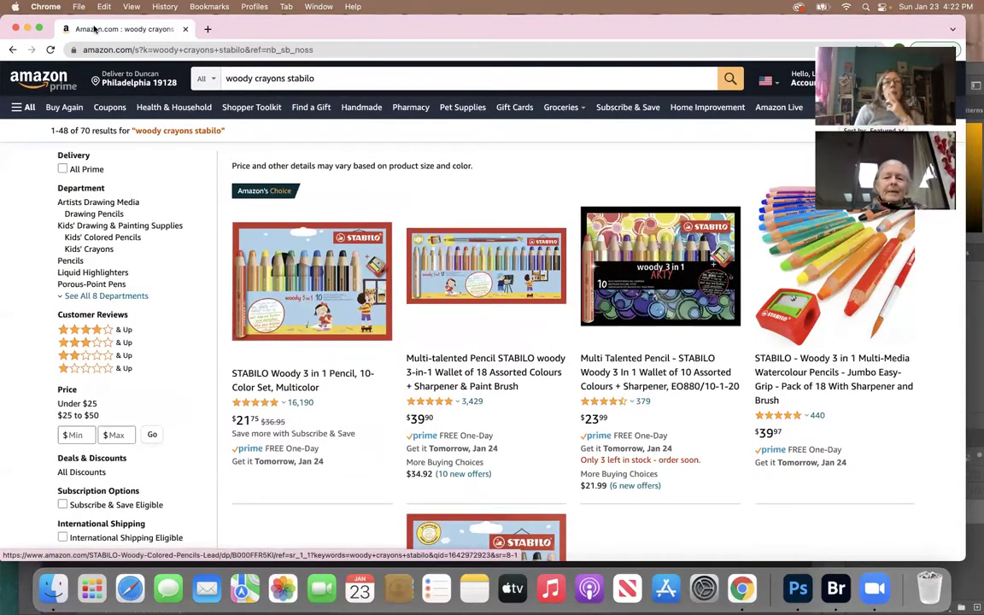
{"action": "left_click", "coordinate": [15, 29]}
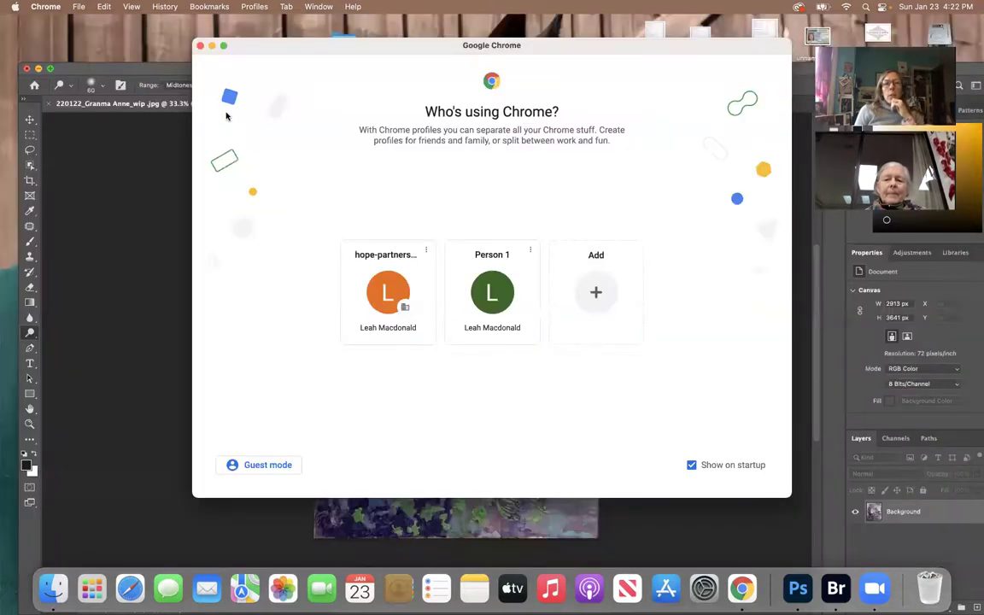
{"action": "left_click", "coordinate": [200, 47]}
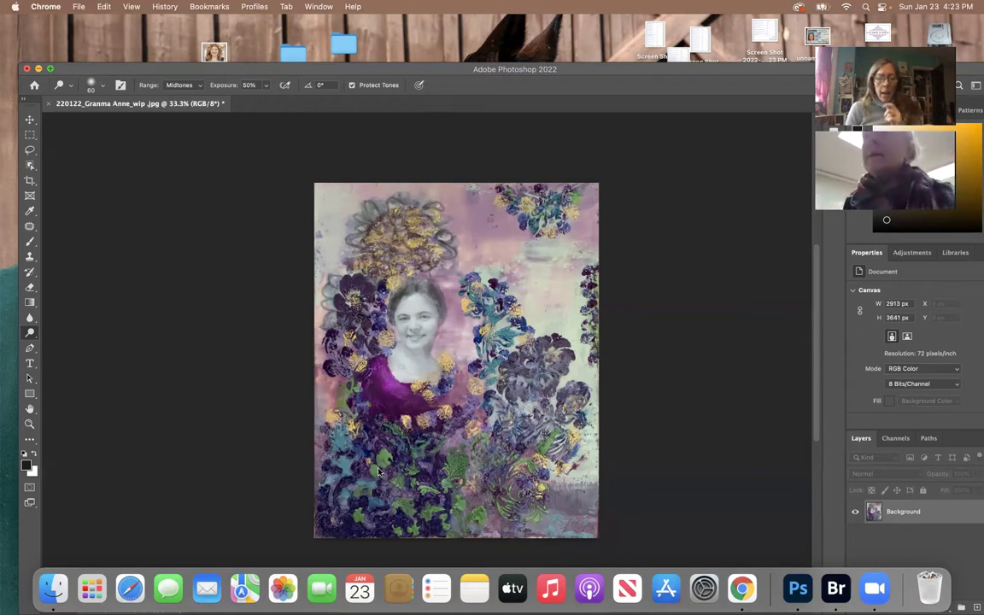
Step: Sample a dark purple from the painting and glaze it over the flowers below the dress with a 500 px brush
{"action": "left_click", "coordinate": [30, 210]}
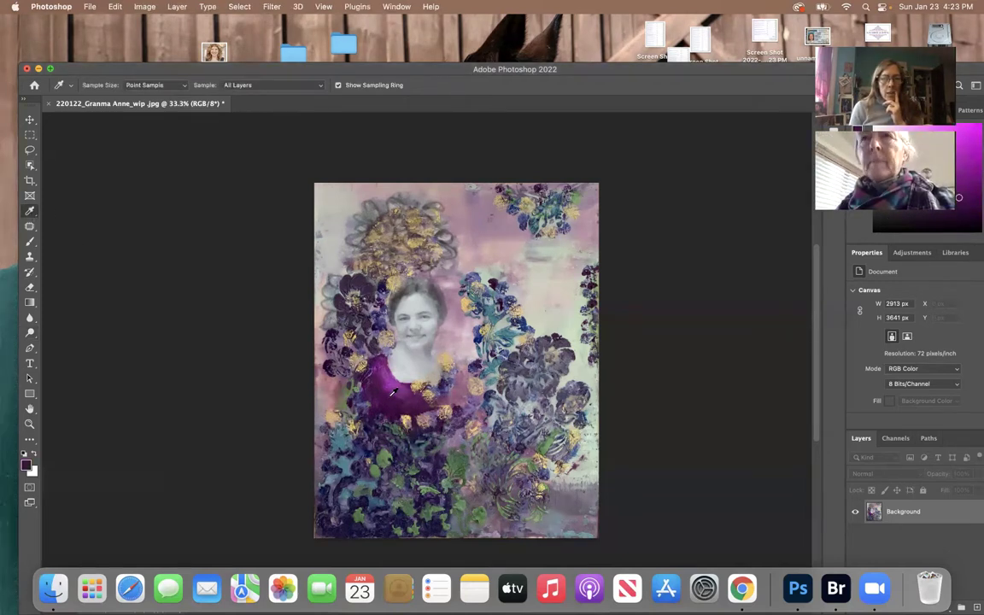
{"action": "key", "text": "b"}
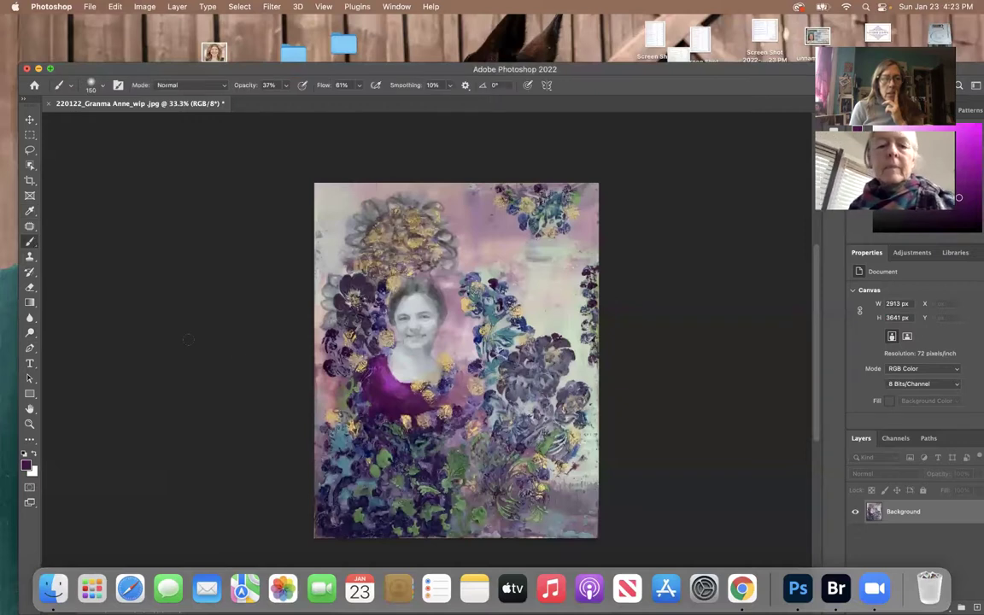
{"action": "key", "text": "bracketright"}
{"action": "key", "text": "bracketright"}
{"action": "key", "text": "bracketright"}
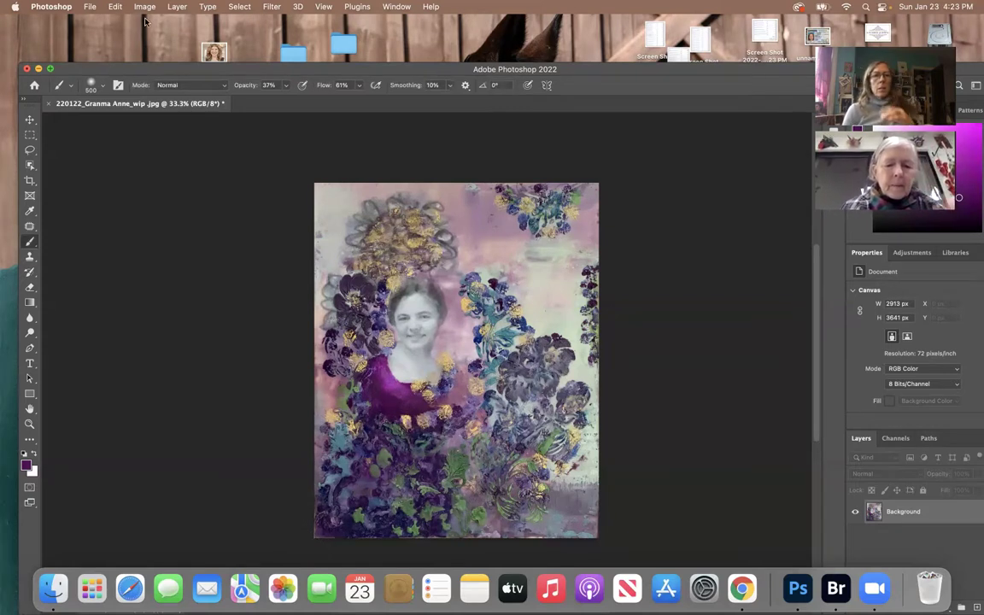
Step: Undo the last two purple brush strokes
{"action": "left_click", "coordinate": [115, 7]}
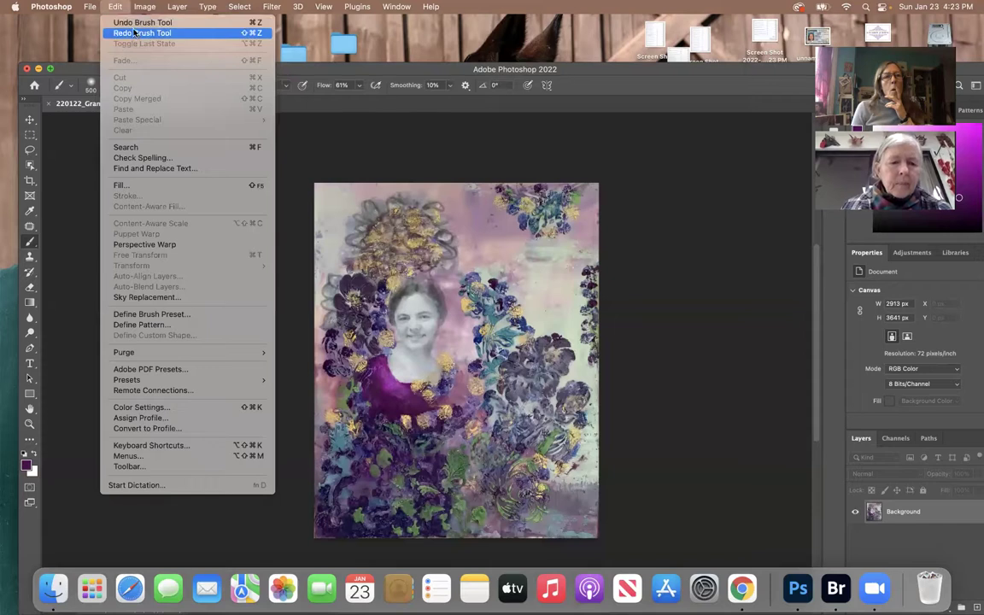
{"action": "left_click", "coordinate": [136, 23]}
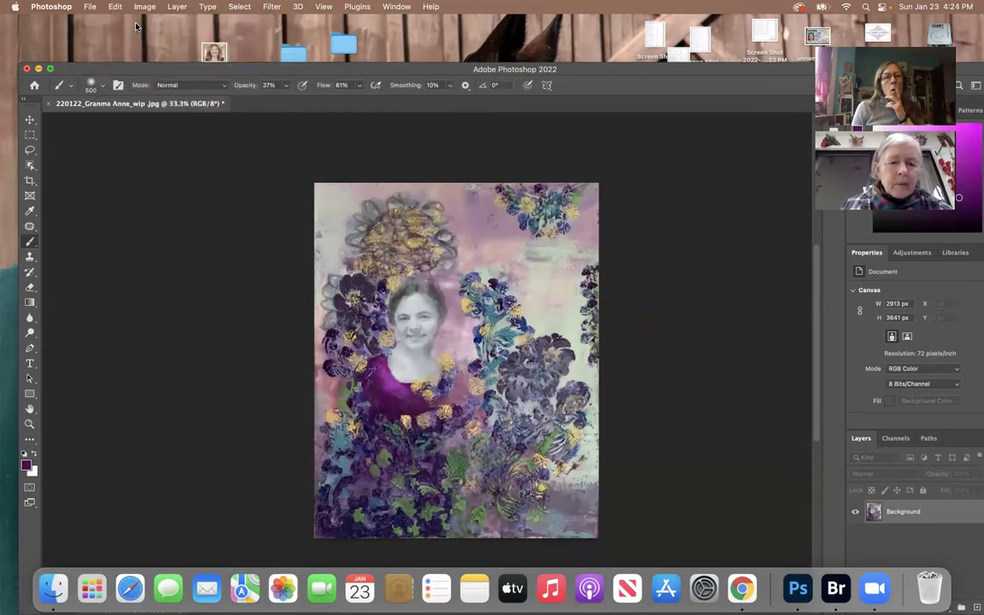
{"action": "left_click", "coordinate": [114, 6]}
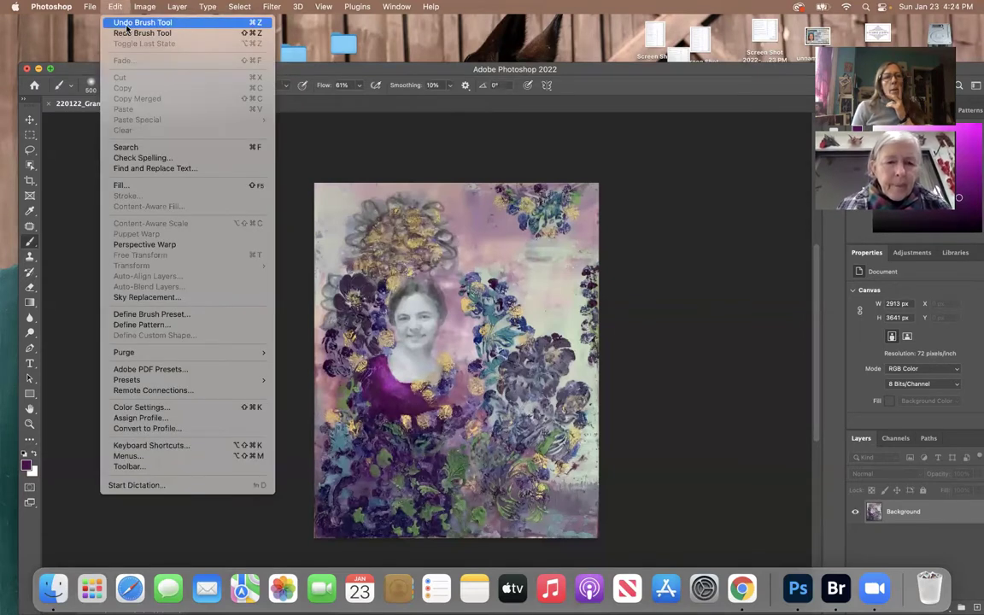
{"action": "left_click", "coordinate": [117, 23]}
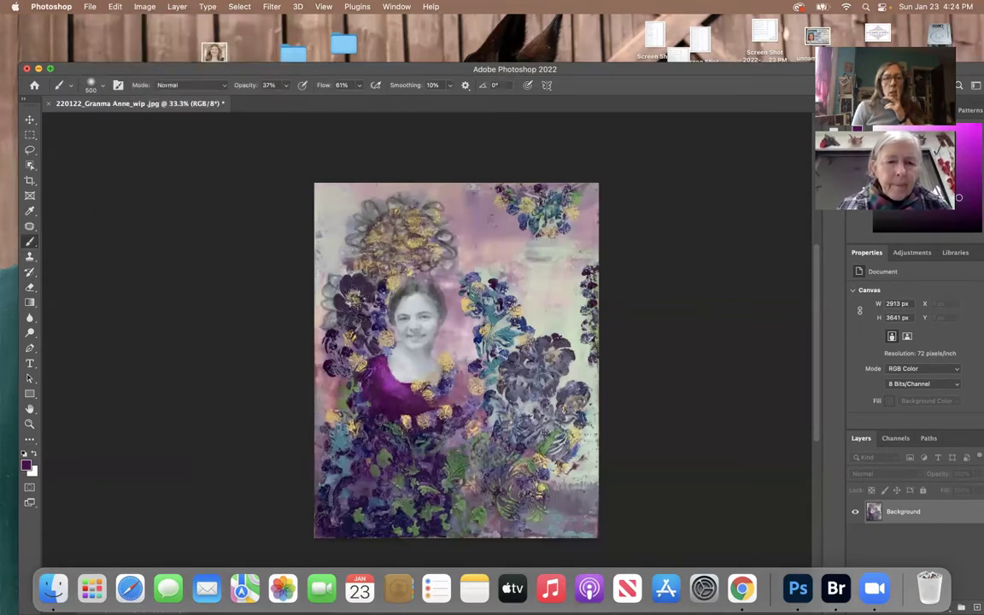
Step: Sample a dark purple from the flowers beside the dress and brush it over the lower-left flowers and leaves
{"action": "left_click", "coordinate": [29, 210]}
{"action": "left_click", "coordinate": [350, 364]}
{"action": "left_click", "coordinate": [30, 242]}
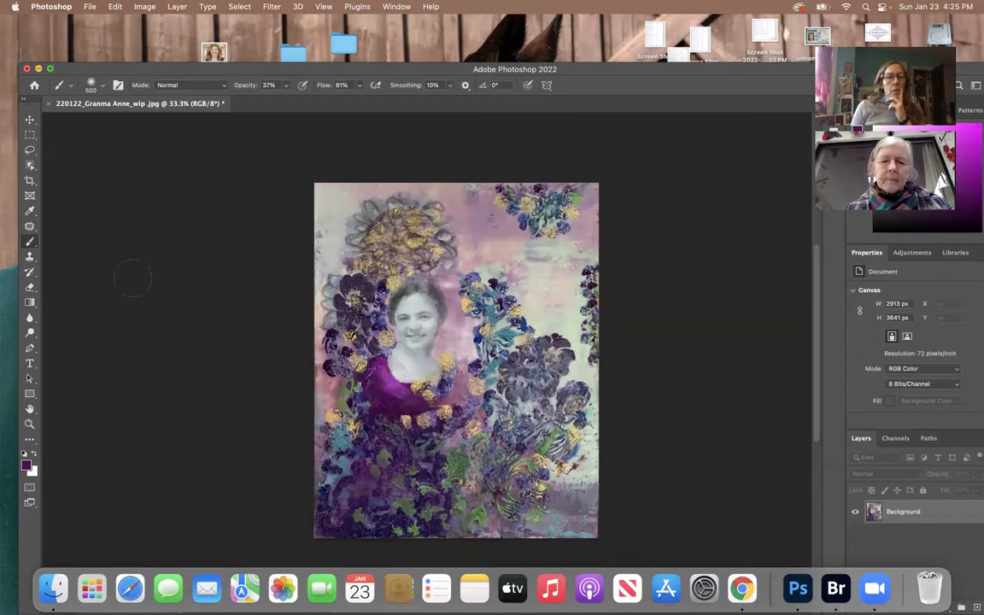
Step: Sample the pale cream background and paint it over the large purple-grey flowers right of the figure, reducing the brush to 200 px
{"action": "left_click", "coordinate": [30, 209]}
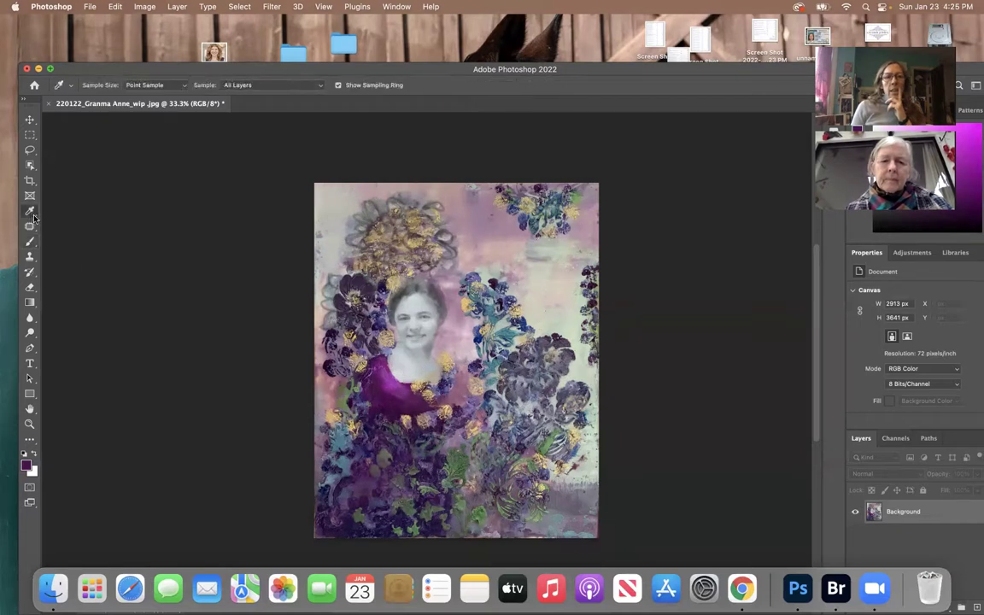
{"action": "left_click", "coordinate": [543, 282]}
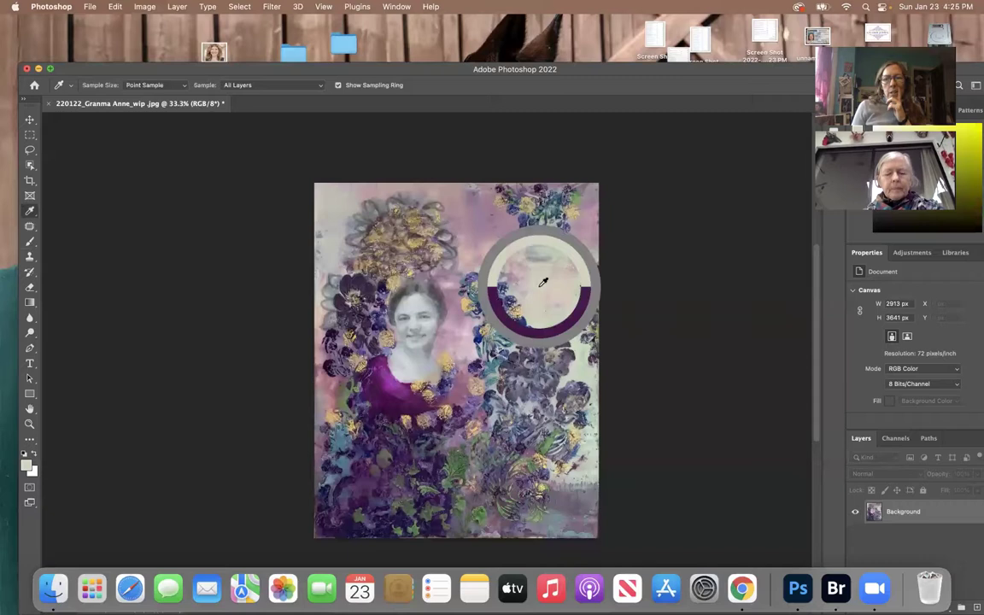
{"action": "key", "text": "b"}
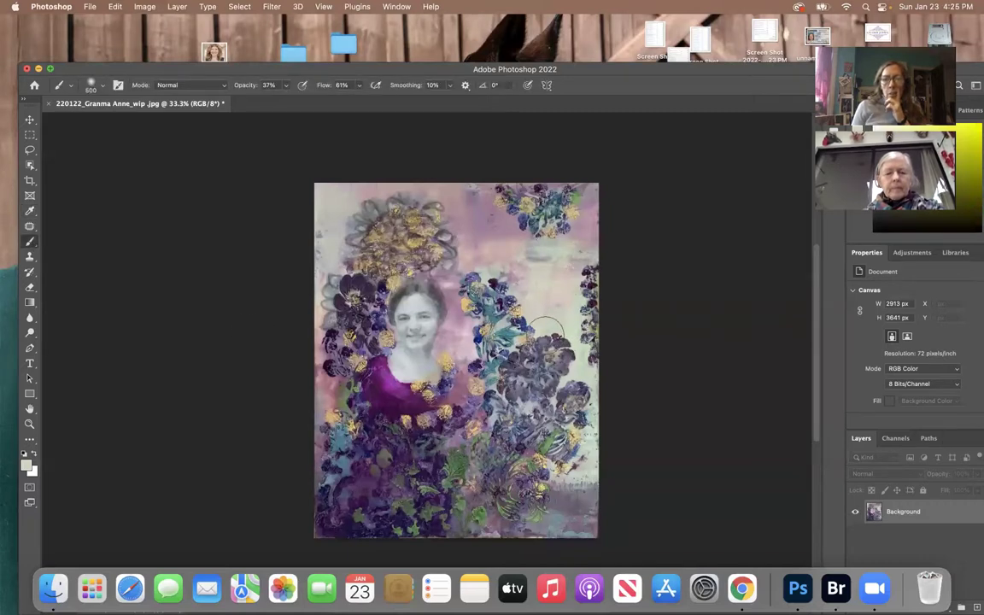
{"action": "mouse_move", "coordinate": [484, 308]}
{"action": "left_mouse_down"}
{"action": "mouse_move", "coordinate": [504, 318]}
{"action": "mouse_move", "coordinate": [504, 294]}
{"action": "mouse_move", "coordinate": [494, 301]}
{"action": "mouse_move", "coordinate": [520, 357]}
{"action": "mouse_move", "coordinate": [492, 328]}
{"action": "mouse_move", "coordinate": [475, 377]}
{"action": "mouse_move", "coordinate": [484, 355]}
{"action": "mouse_move", "coordinate": [470, 341]}
{"action": "mouse_move", "coordinate": [483, 306]}
{"action": "mouse_move", "coordinate": [497, 313]}
{"action": "mouse_move", "coordinate": [498, 291]}
{"action": "mouse_move", "coordinate": [475, 308]}
{"action": "mouse_move", "coordinate": [509, 320]}
{"action": "mouse_move", "coordinate": [495, 350]}
{"action": "mouse_move", "coordinate": [513, 357]}
{"action": "mouse_move", "coordinate": [517, 342]}
{"action": "mouse_move", "coordinate": [504, 329]}
{"action": "mouse_move", "coordinate": [566, 348]}
{"action": "mouse_move", "coordinate": [492, 290]}
{"action": "mouse_move", "coordinate": [461, 335]}
{"action": "mouse_move", "coordinate": [500, 368]}
{"action": "mouse_move", "coordinate": [445, 384]}
{"action": "left_mouse_up"}
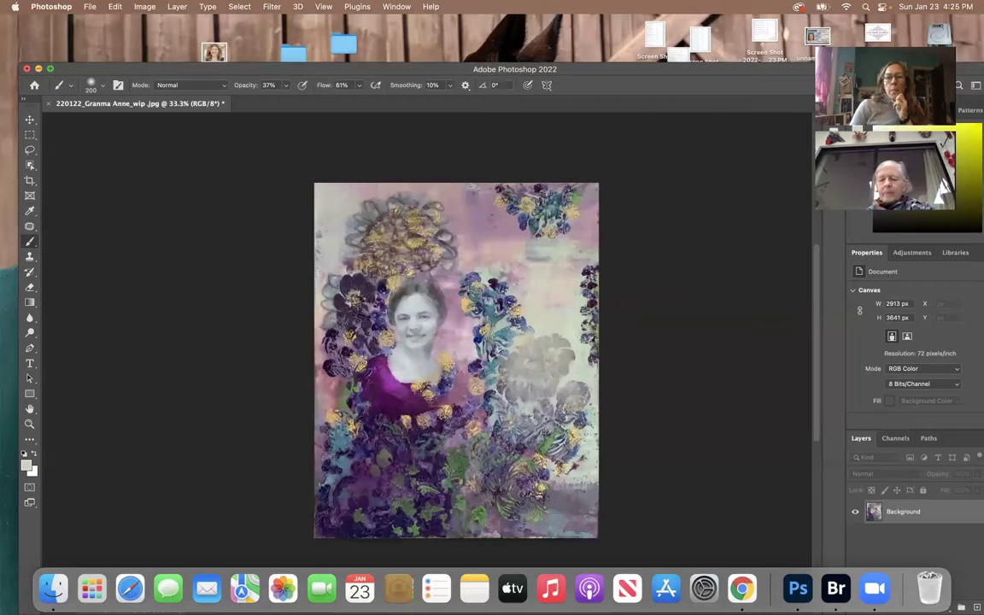
{"action": "left_click_drag", "start_coordinate": [445, 381], "coordinate": [448, 388]}
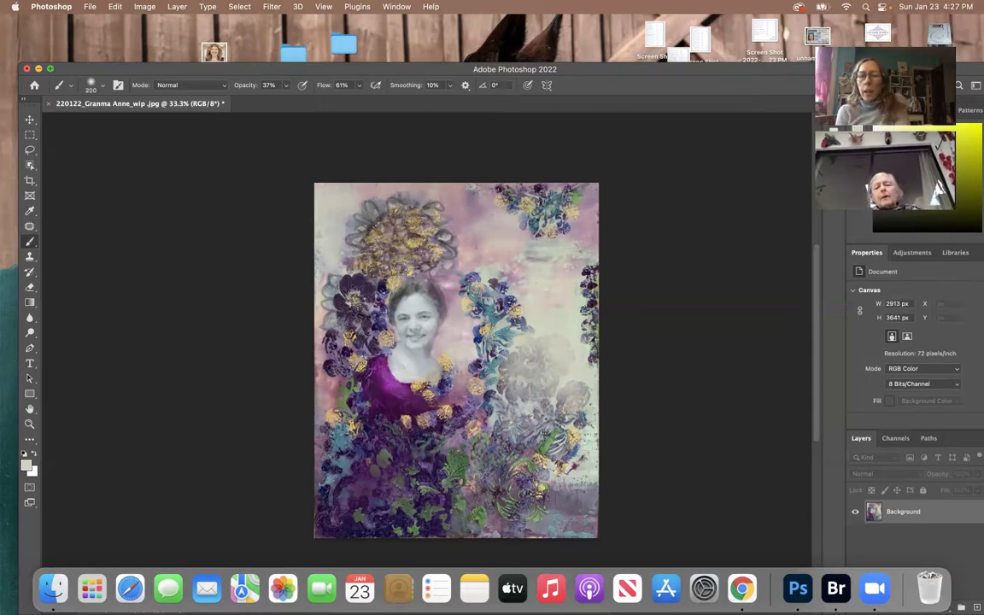
Step: Examine the repainted areas around the figure at 66.7% and then the whole composition at 25%
{"action": "scroll", "coordinate": [585, 490], "scroll_direction": "up", "scroll_amount": 5}
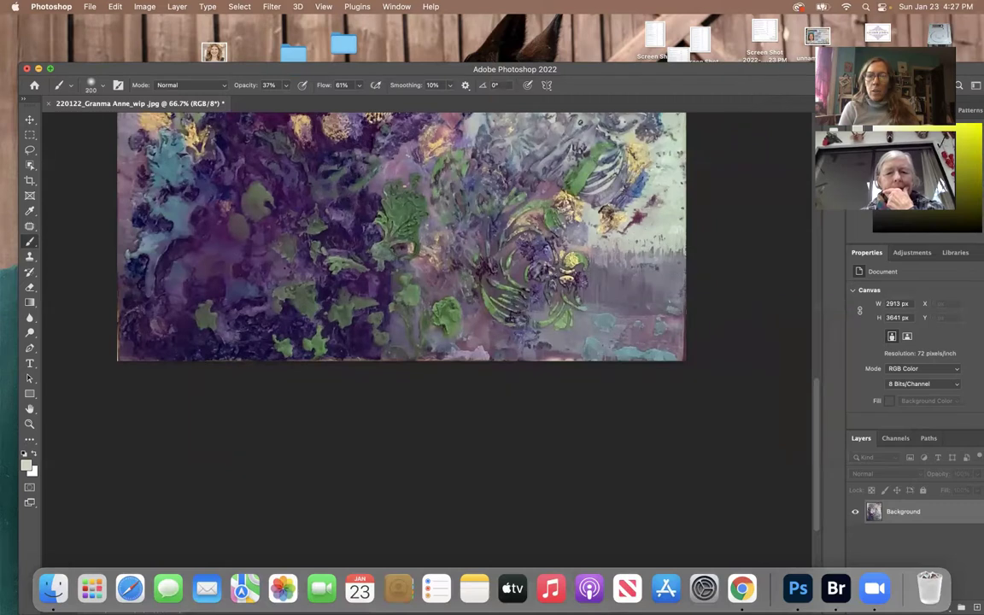
{"action": "scroll", "coordinate": [607, 231], "scroll_direction": "up", "scroll_amount": 5}
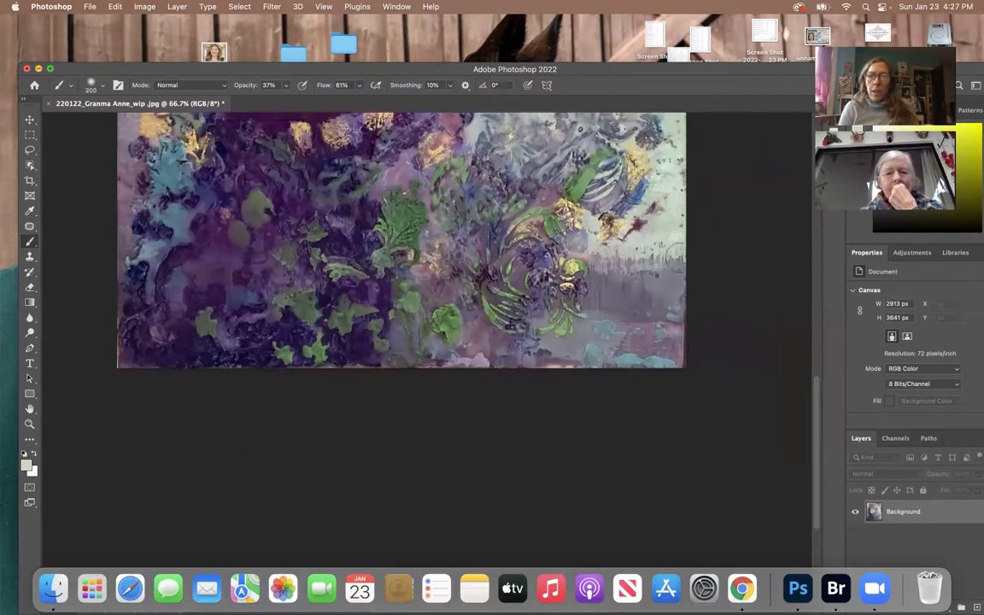
{"action": "scroll", "coordinate": [585, 191], "scroll_direction": "up", "scroll_amount": 3}
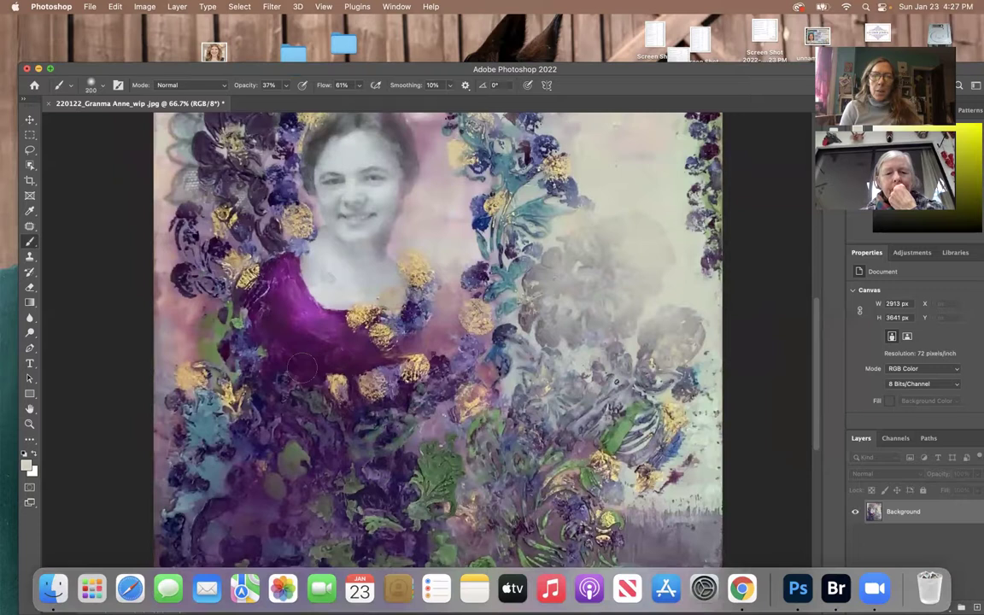
{"action": "scroll", "coordinate": [301, 369], "scroll_direction": "up", "scroll_amount": 2}
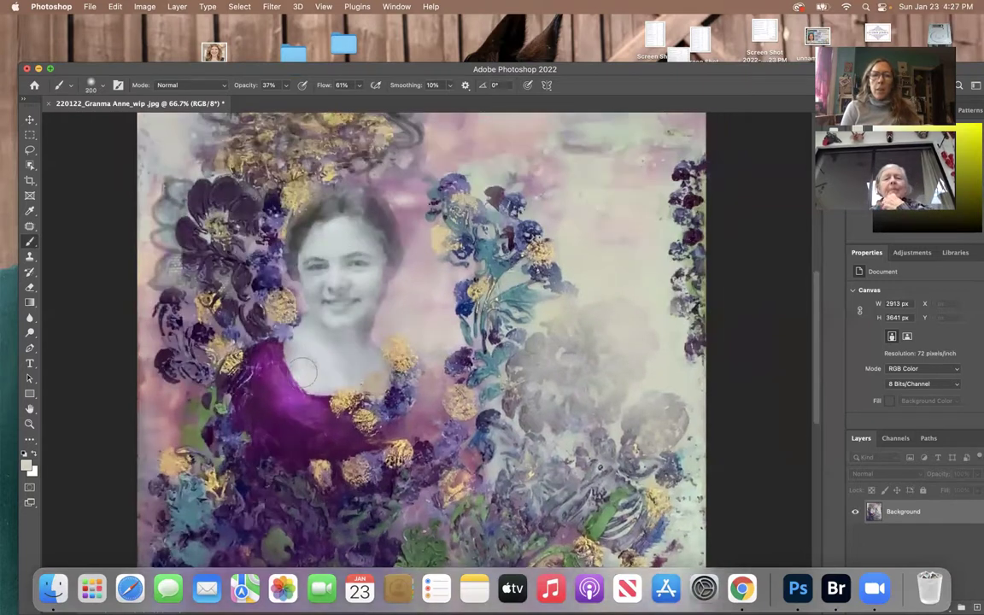
{"action": "scroll", "coordinate": [301, 369], "scroll_direction": "down", "scroll_amount": 4}
{"action": "scroll", "coordinate": [427, 333], "scroll_direction": "up", "scroll_amount": 5}
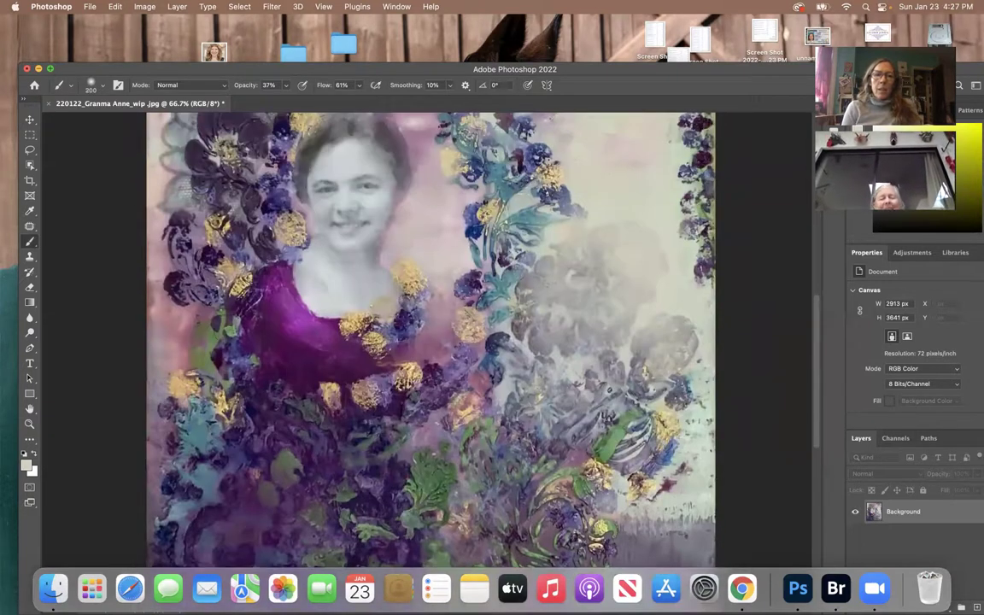
{"action": "key", "text": "super+minus"}
{"action": "key", "text": "super+minus"}
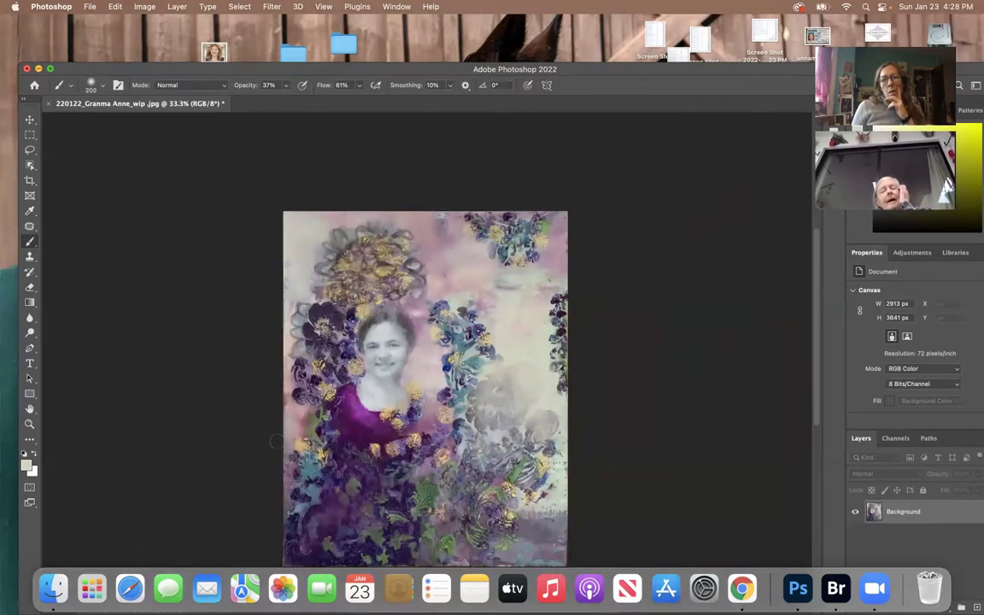
{"action": "key", "text": "super+minus"}
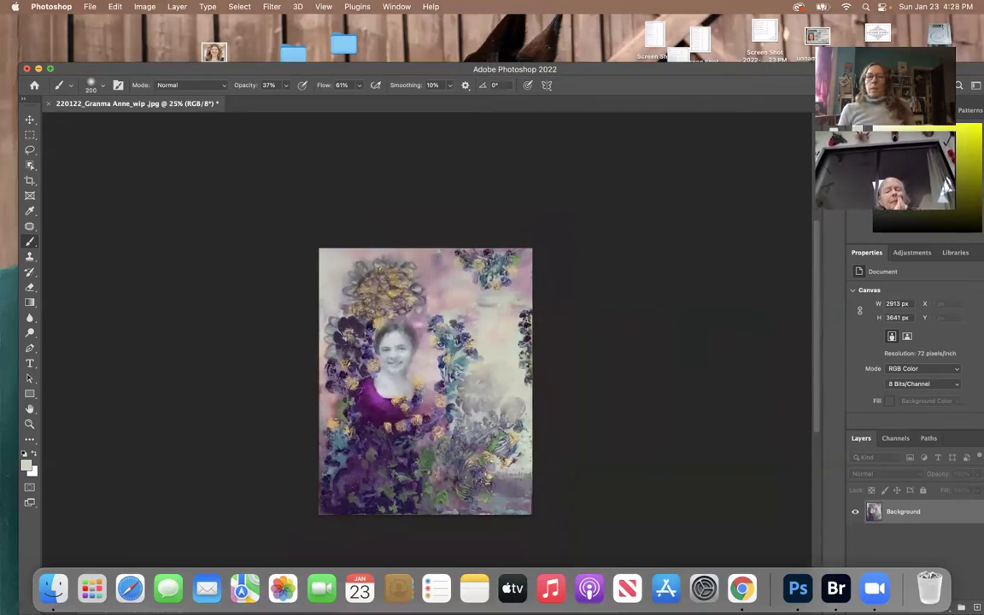
Step: Save a JPEG version of the portrait on the Desktop at quality 12, adding "rt" after "wip" in the file name
{"action": "left_click", "coordinate": [90, 6]}
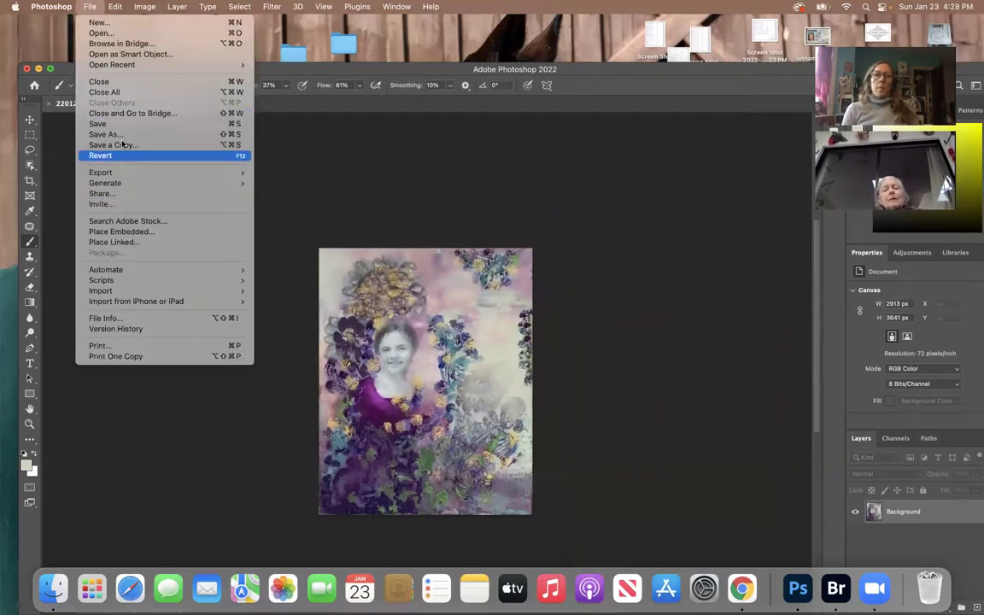
{"action": "left_click", "coordinate": [121, 136]}
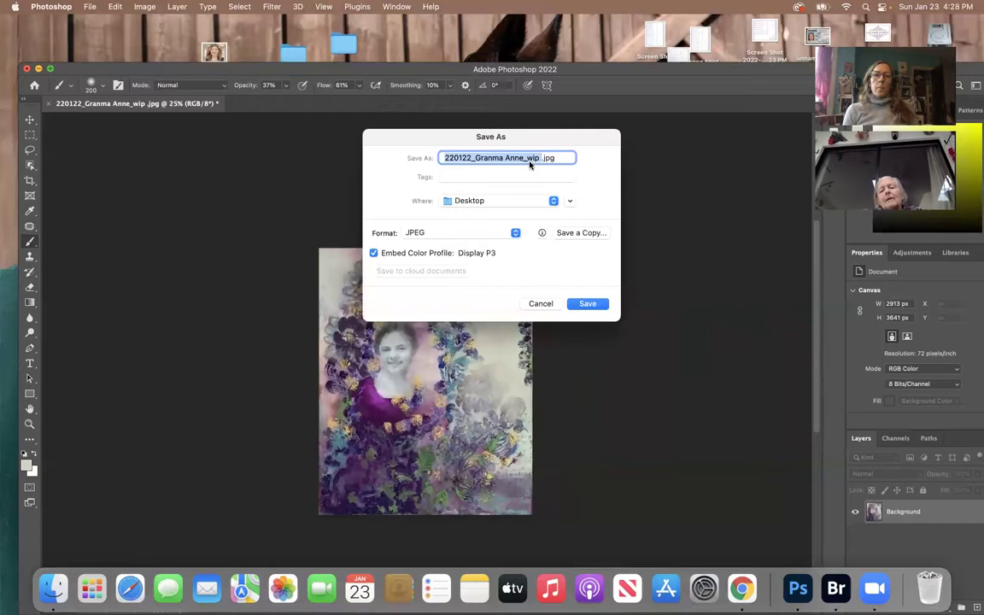
{"action": "left_click", "coordinate": [539, 160]}
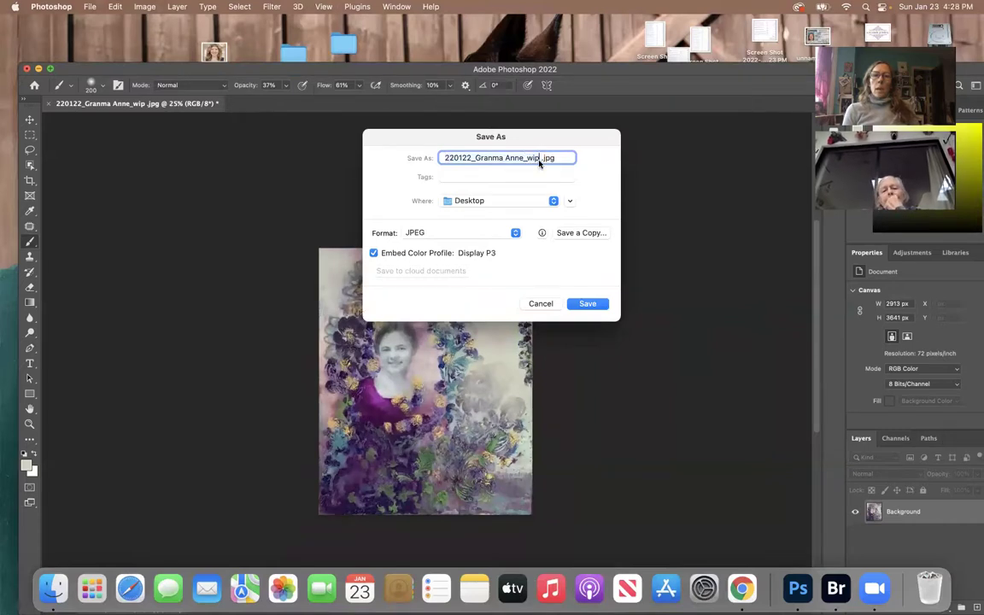
{"action": "type", "text": "rt"}
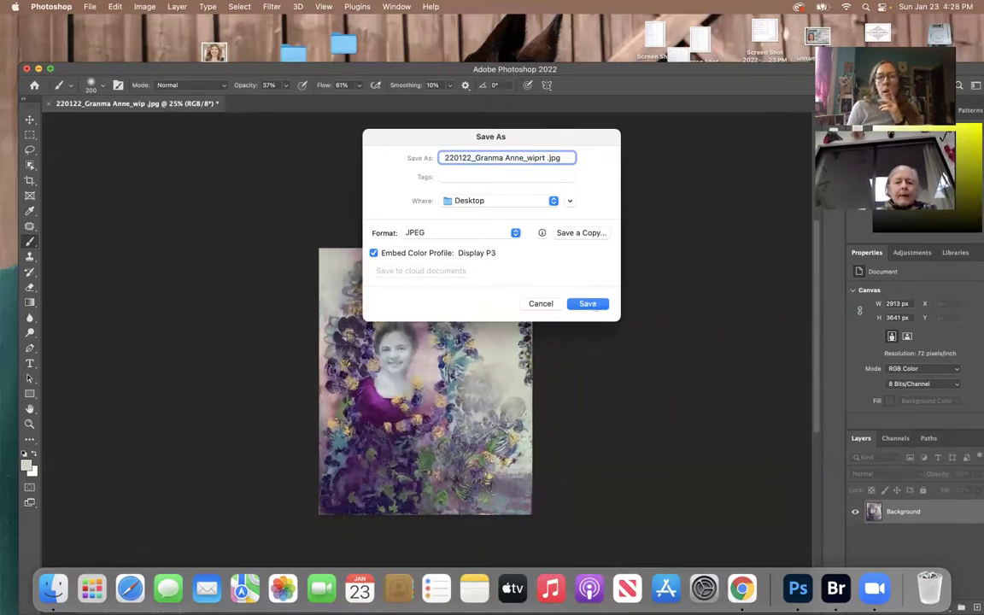
{"action": "left_click", "coordinate": [585, 305]}
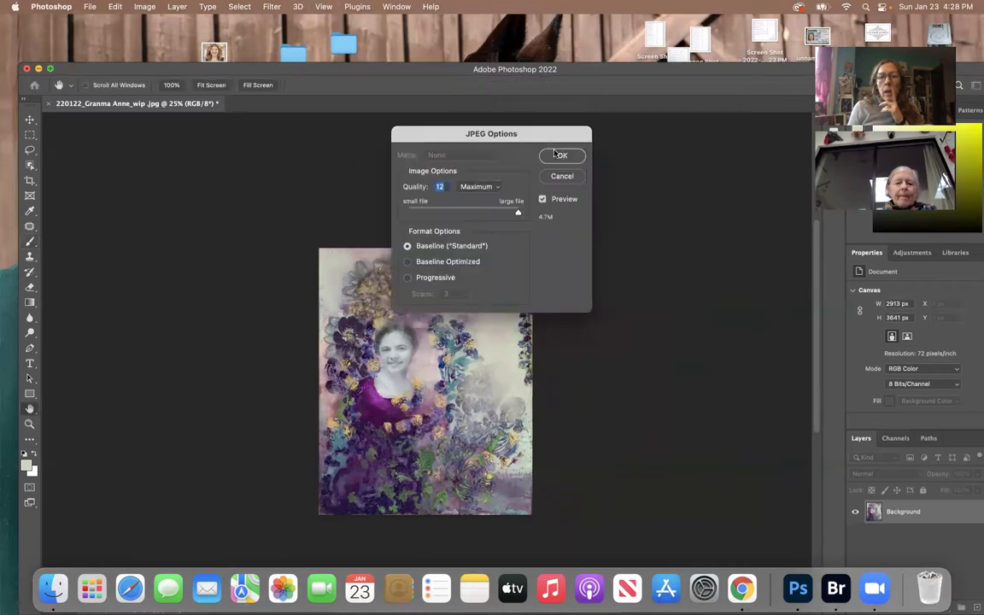
{"action": "left_click", "coordinate": [561, 155]}
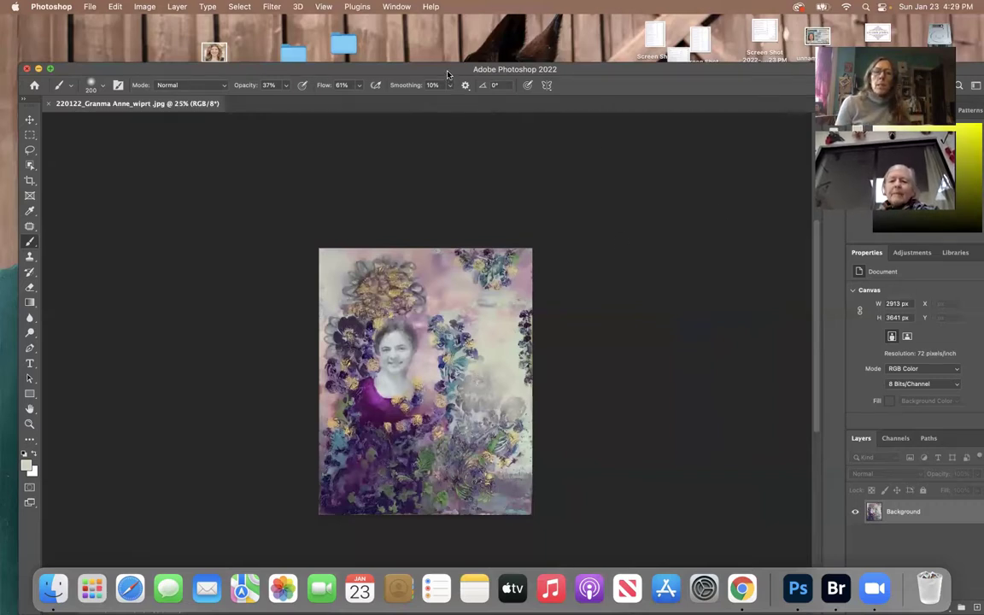
Step: Enlarge the document window and sample a dark grey from the outlines of the large gold flower above the head
{"action": "double_click", "coordinate": [405, 68]}
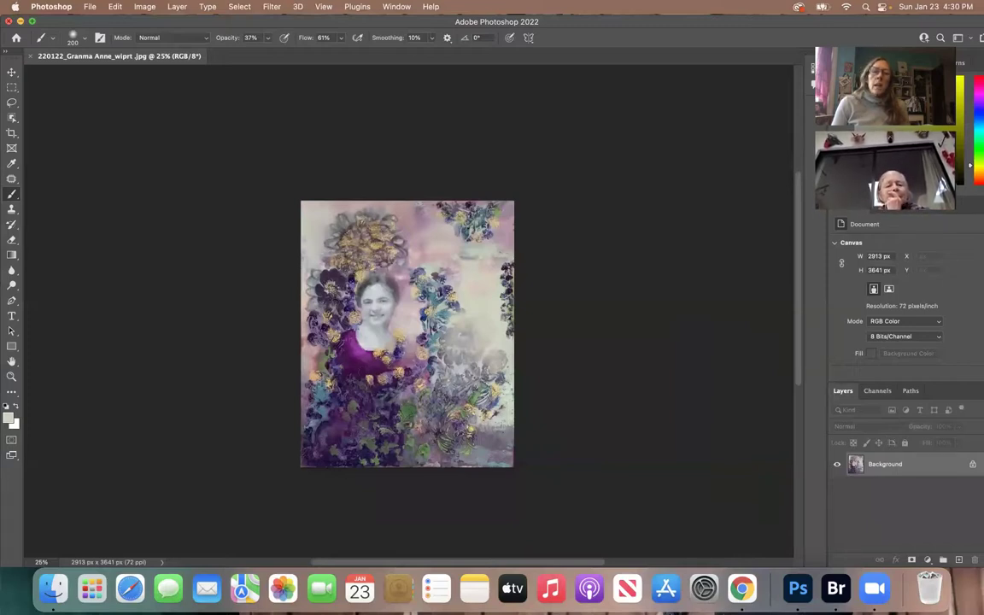
{"action": "key", "text": "super+equal"}
{"action": "key", "text": "super+equal"}
{"action": "key", "text": "super+equal"}
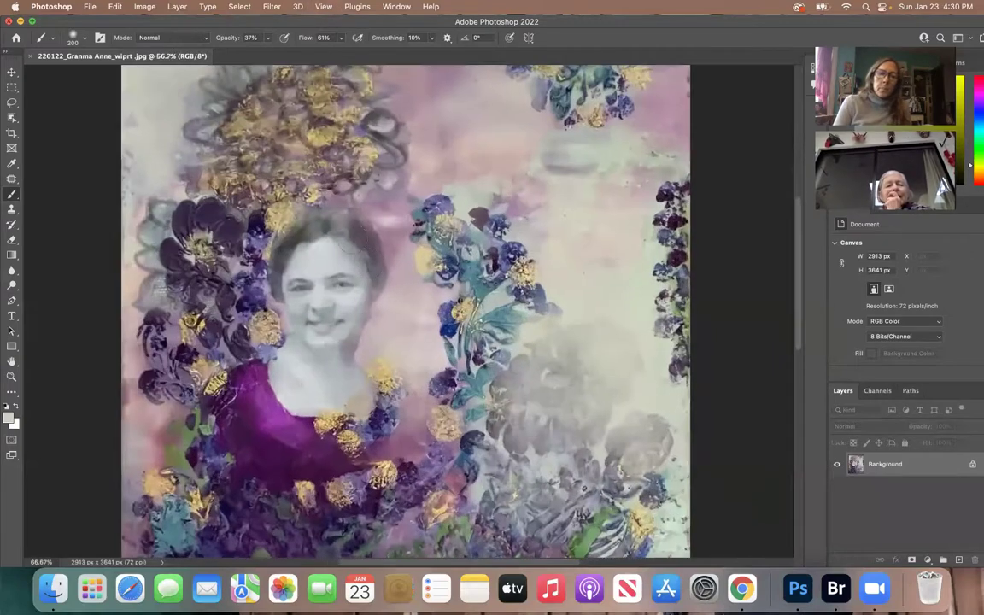
{"action": "scroll", "coordinate": [285, 136], "scroll_direction": "up", "scroll_amount": 2}
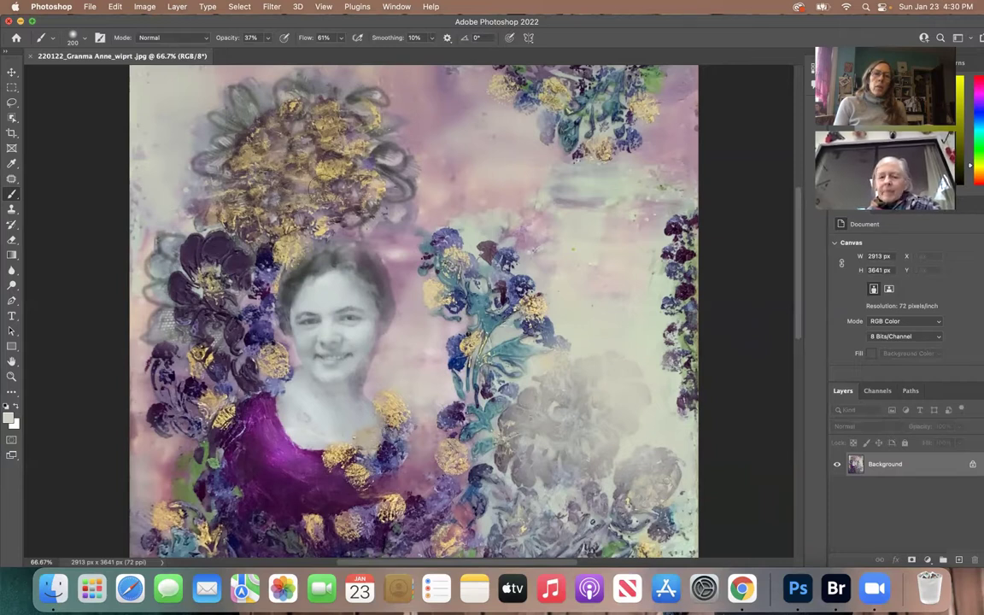
{"action": "left_click", "coordinate": [11, 163]}
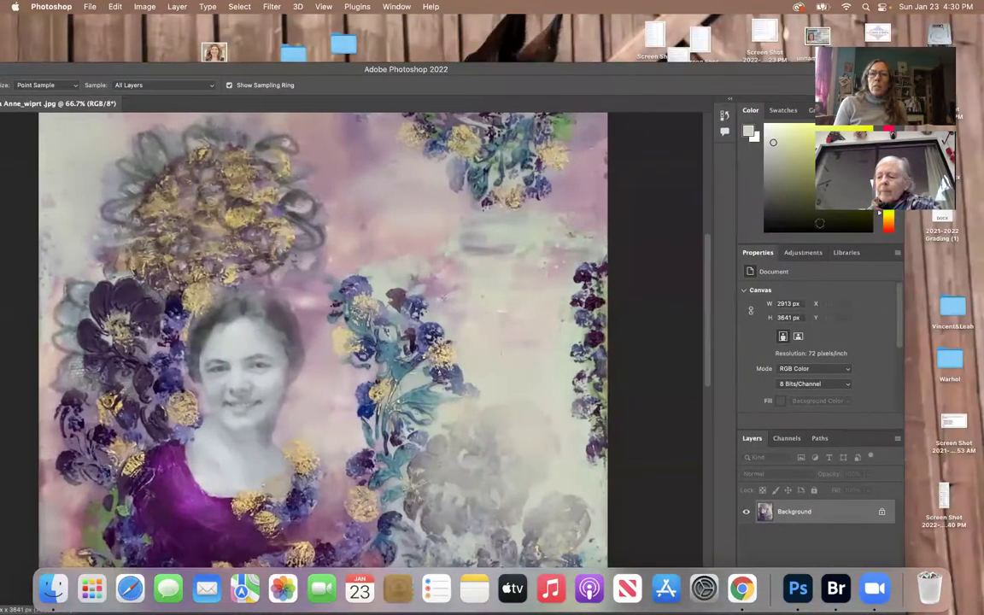
{"action": "key", "text": "d"}
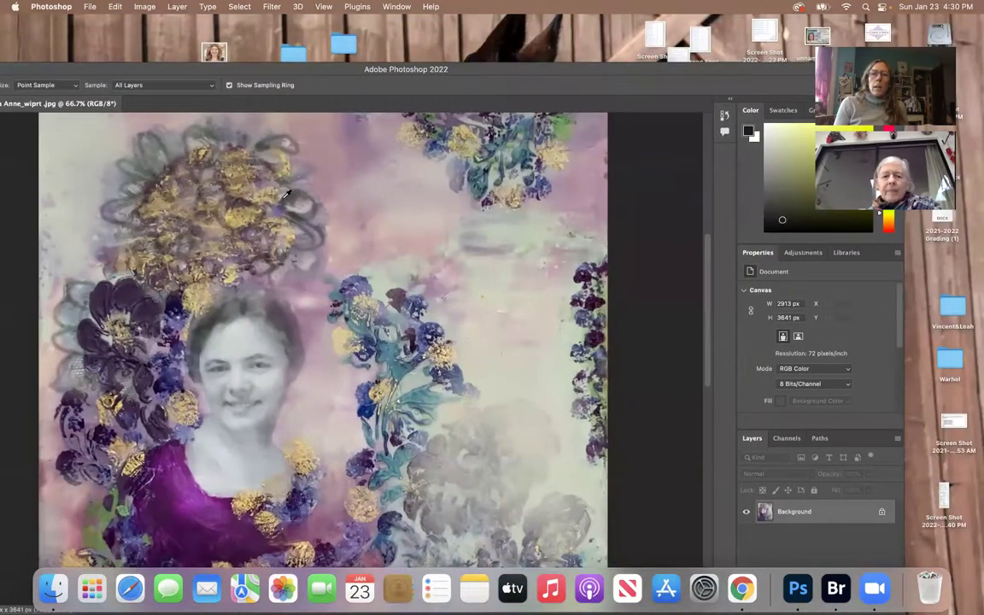
{"action": "left_click_drag", "start_coordinate": [193, 69], "coordinate": [311, 21]}
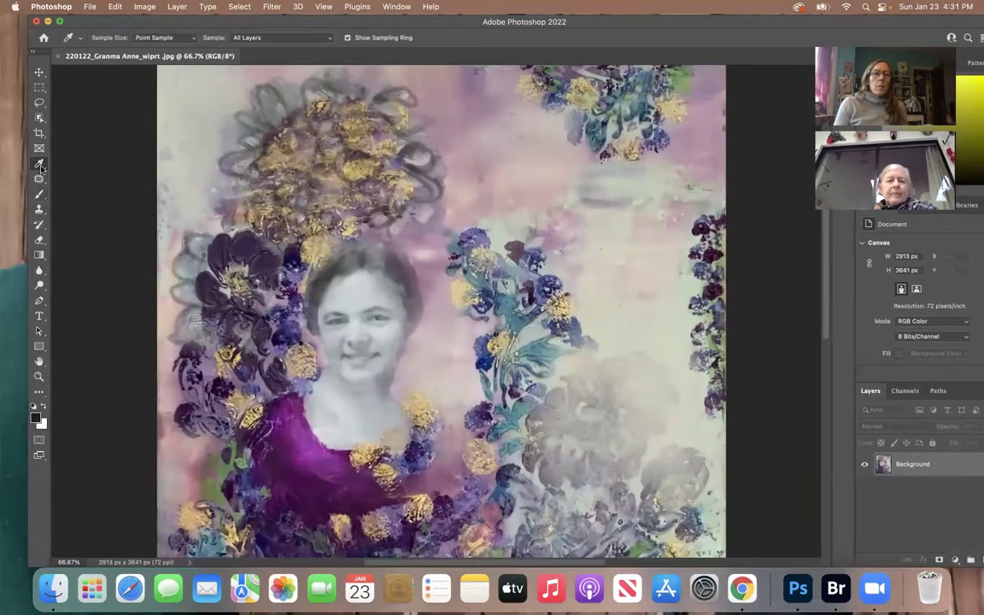
Step: Brush dark petal outlines over the lower-left part of the gold flower above the head, using a 60 px brush at 58% opacity
{"action": "key", "text": "b"}
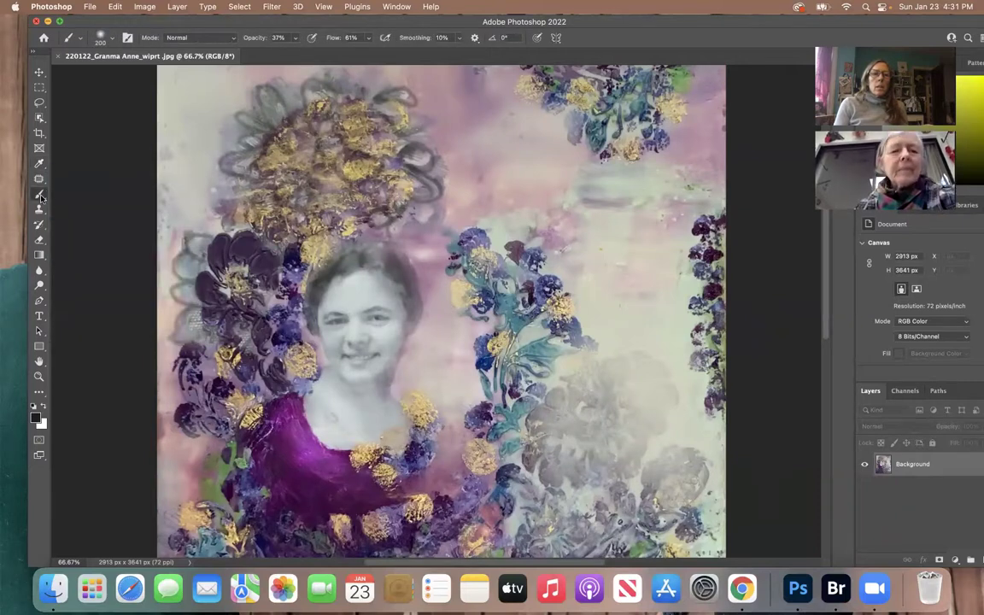
{"action": "key", "text": "bracketleft"}
{"action": "key", "text": "bracketleft"}
{"action": "key", "text": "bracketleft"}
{"action": "key", "text": "bracketleft"}
{"action": "key", "text": "bracketleft"}
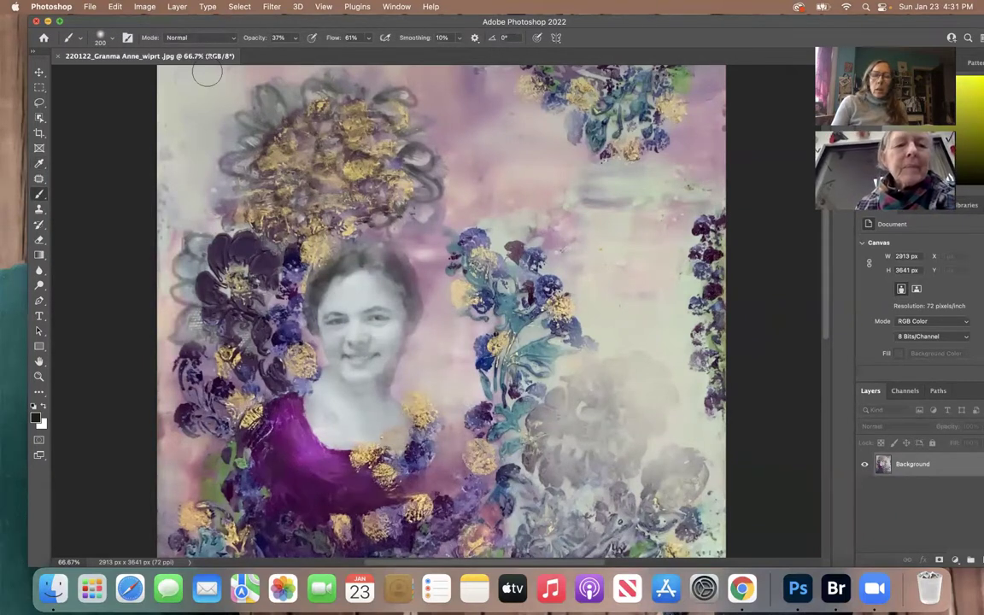
{"action": "key", "text": "bracketleft"}
{"action": "key", "text": "bracketleft"}
{"action": "key", "text": "bracketleft"}
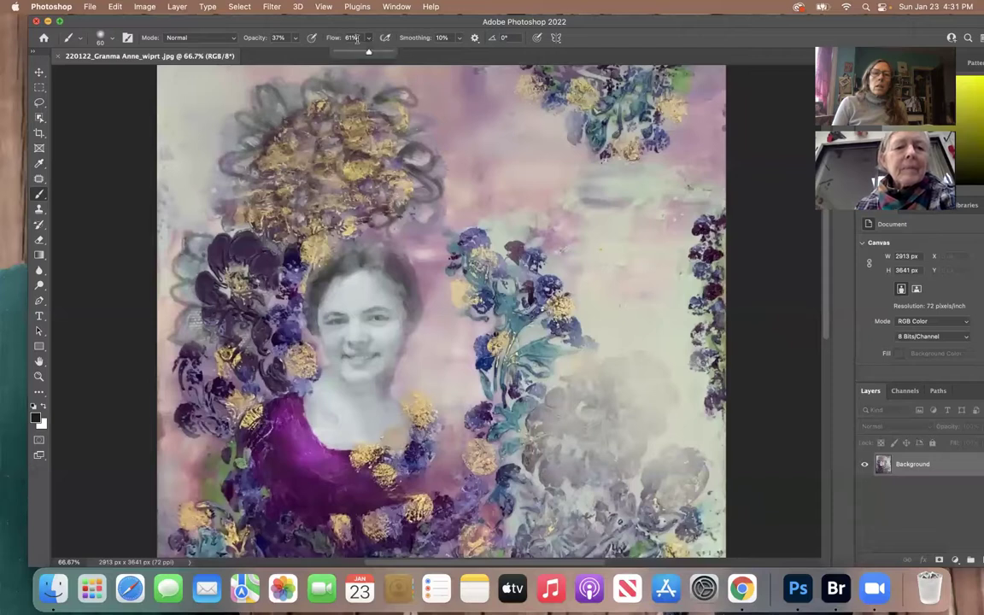
{"action": "left_click", "coordinate": [294, 38]}
{"action": "left_click", "coordinate": [305, 52]}
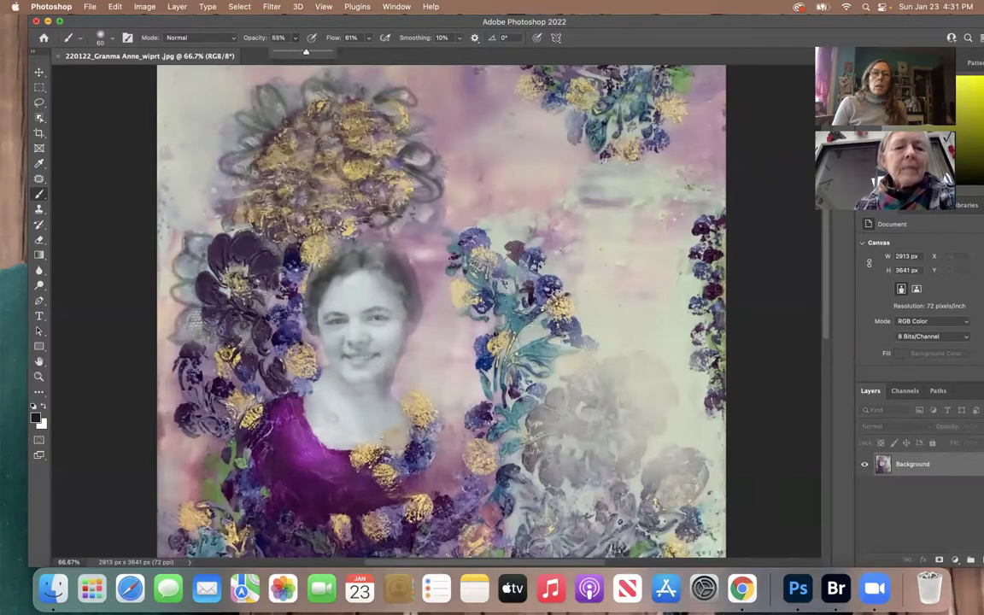
{"action": "left_click_drag", "start_coordinate": [306, 52], "coordinate": [297, 53]}
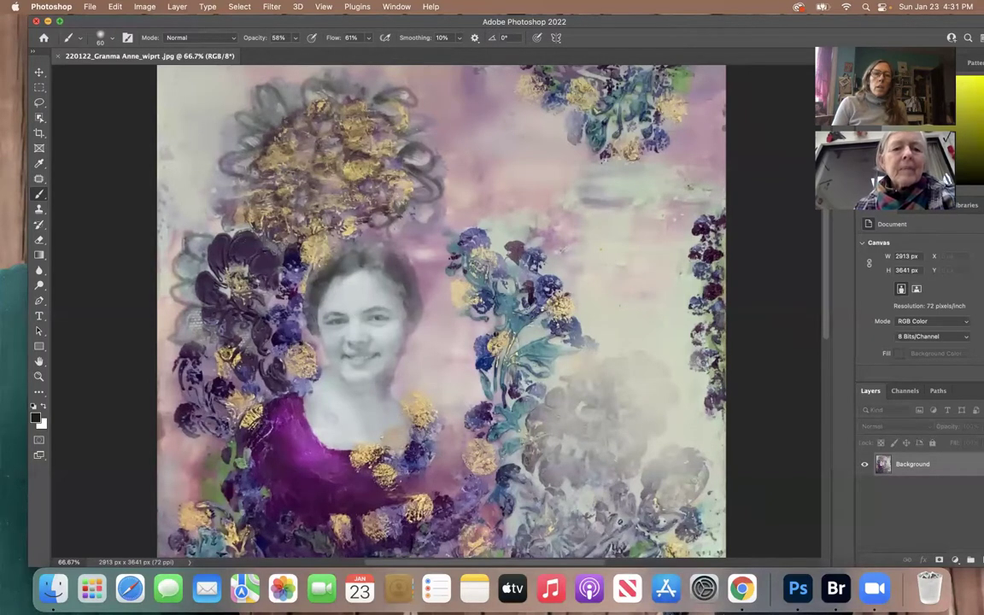
{"action": "left_click", "coordinate": [217, 231]}
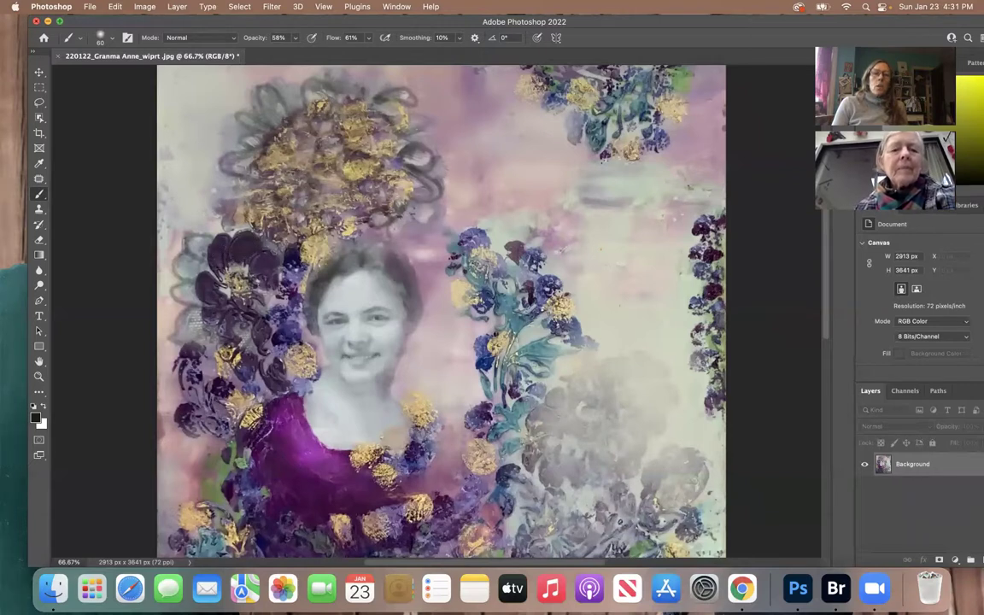
{"action": "mouse_move", "coordinate": [258, 161]}
{"action": "left_mouse_down"}
{"action": "mouse_move", "coordinate": [261, 145]}
{"action": "mouse_move", "coordinate": [289, 135]}
{"action": "mouse_move", "coordinate": [264, 165]}
{"action": "mouse_move", "coordinate": [252, 135]}
{"action": "mouse_move", "coordinate": [241, 152]}
{"action": "mouse_move", "coordinate": [255, 171]}
{"action": "mouse_move", "coordinate": [311, 164]}
{"action": "mouse_move", "coordinate": [286, 183]}
{"action": "mouse_move", "coordinate": [249, 169]}
{"action": "mouse_move", "coordinate": [239, 189]}
{"action": "mouse_move", "coordinate": [265, 186]}
{"action": "mouse_move", "coordinate": [220, 171]}
{"action": "mouse_move", "coordinate": [218, 199]}
{"action": "mouse_move", "coordinate": [238, 192]}
{"action": "mouse_move", "coordinate": [219, 214]}
{"action": "mouse_move", "coordinate": [258, 204]}
{"action": "mouse_move", "coordinate": [282, 225]}
{"action": "mouse_move", "coordinate": [279, 191]}
{"action": "mouse_move", "coordinate": [299, 211]}
{"action": "left_mouse_up"}
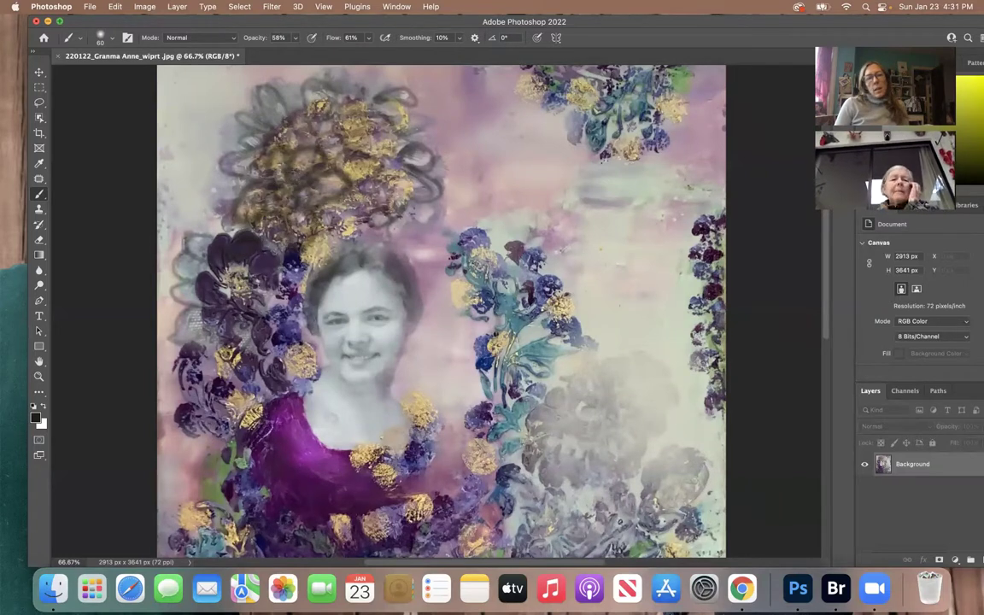
Step: Sample a purple from the artwork and fill the newly outlined petals in the lower-left part of the gold flower
{"action": "left_click", "coordinate": [39, 163]}
{"action": "left_click", "coordinate": [221, 226]}
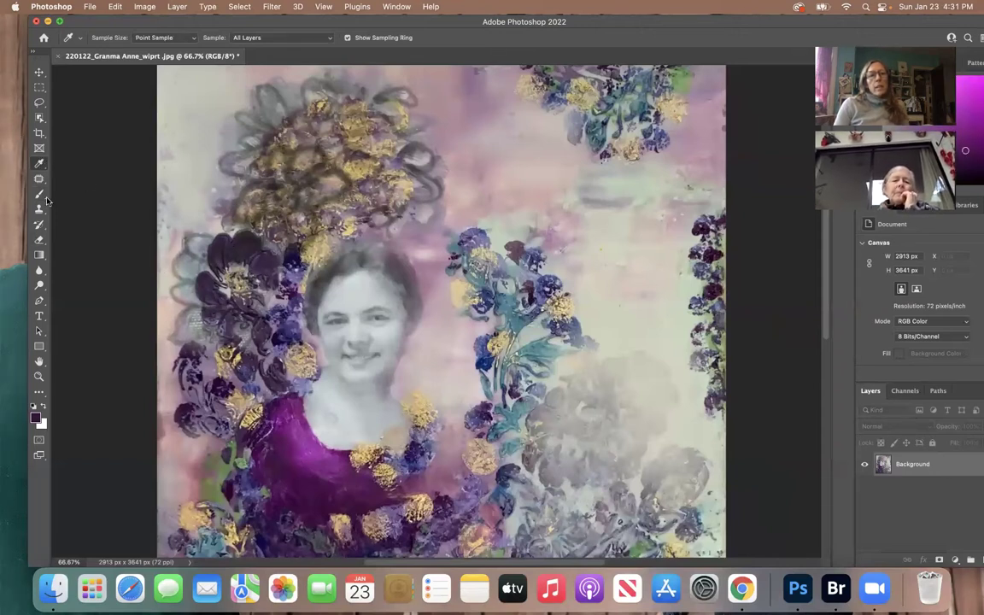
{"action": "key", "text": "b"}
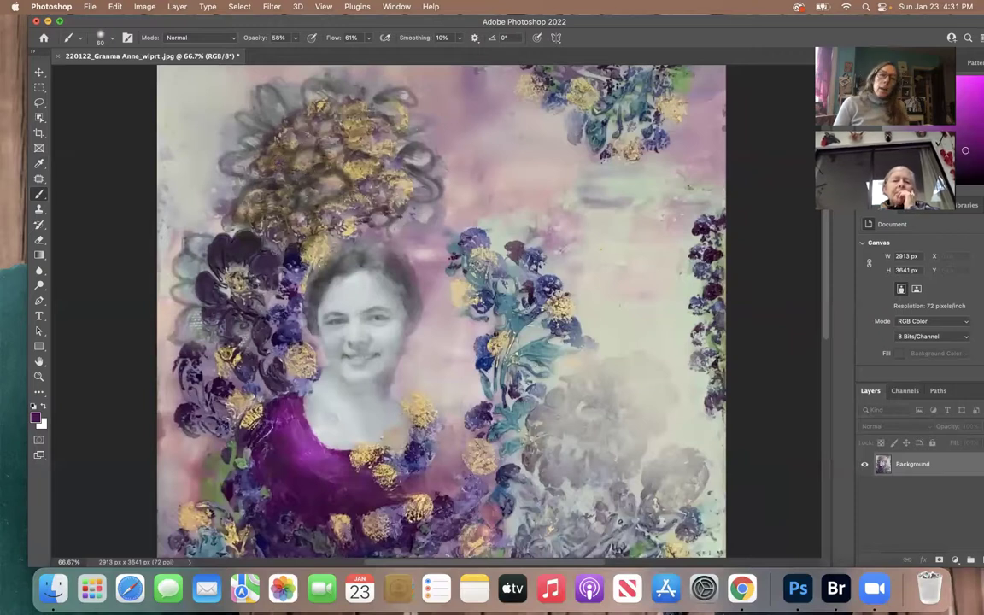
{"action": "mouse_move", "coordinate": [278, 154]}
{"action": "left_mouse_down"}
{"action": "mouse_move", "coordinate": [267, 139]}
{"action": "mouse_move", "coordinate": [278, 147]}
{"action": "mouse_move", "coordinate": [285, 139]}
{"action": "left_mouse_up"}
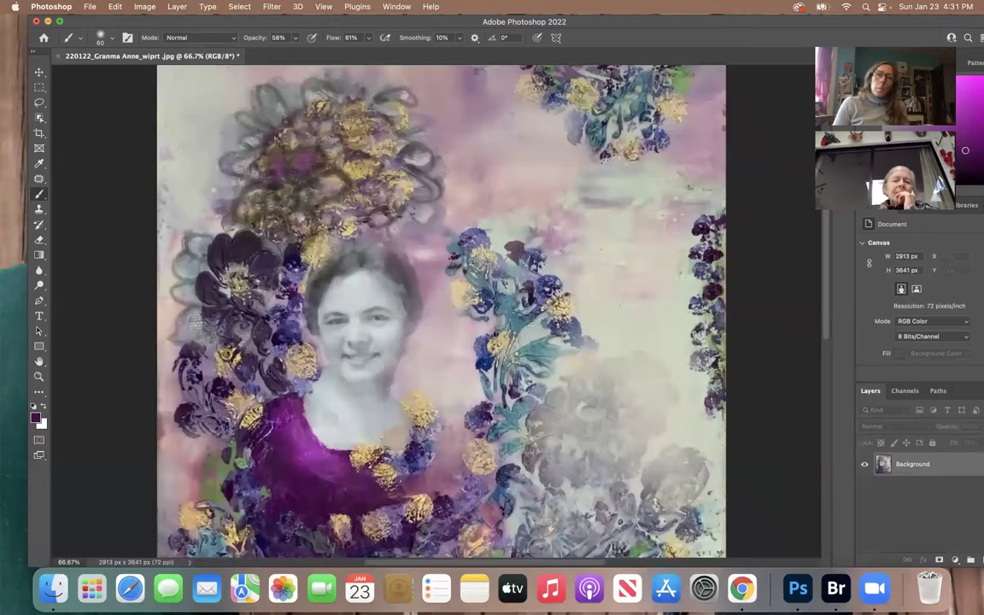
{"action": "left_click_drag", "start_coordinate": [279, 177], "coordinate": [301, 161]}
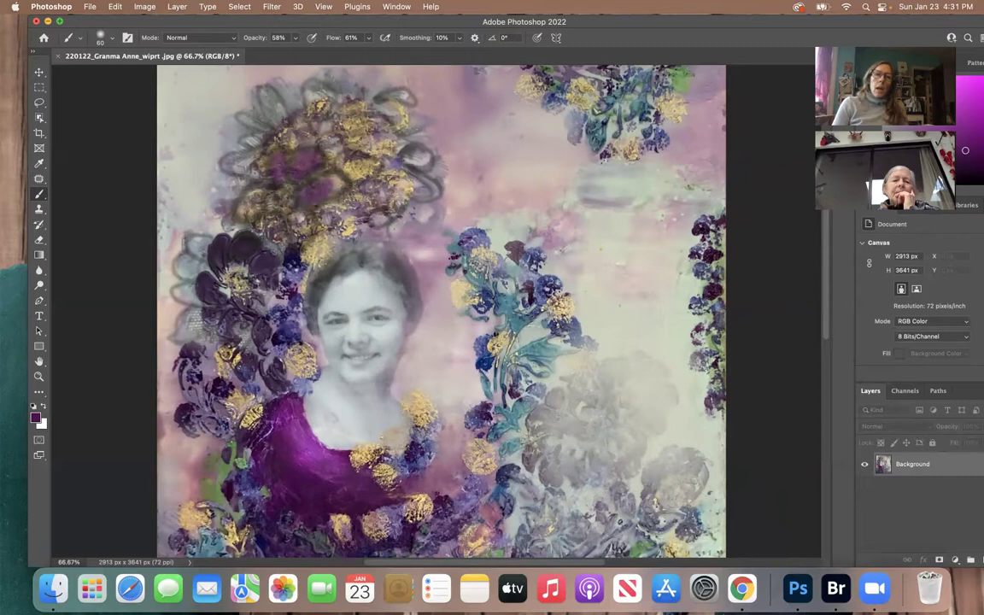
{"action": "left_click_drag", "start_coordinate": [218, 190], "coordinate": [233, 172]}
{"action": "left_click_drag", "start_coordinate": [219, 194], "coordinate": [225, 186]}
{"action": "left_click", "coordinate": [229, 188]}
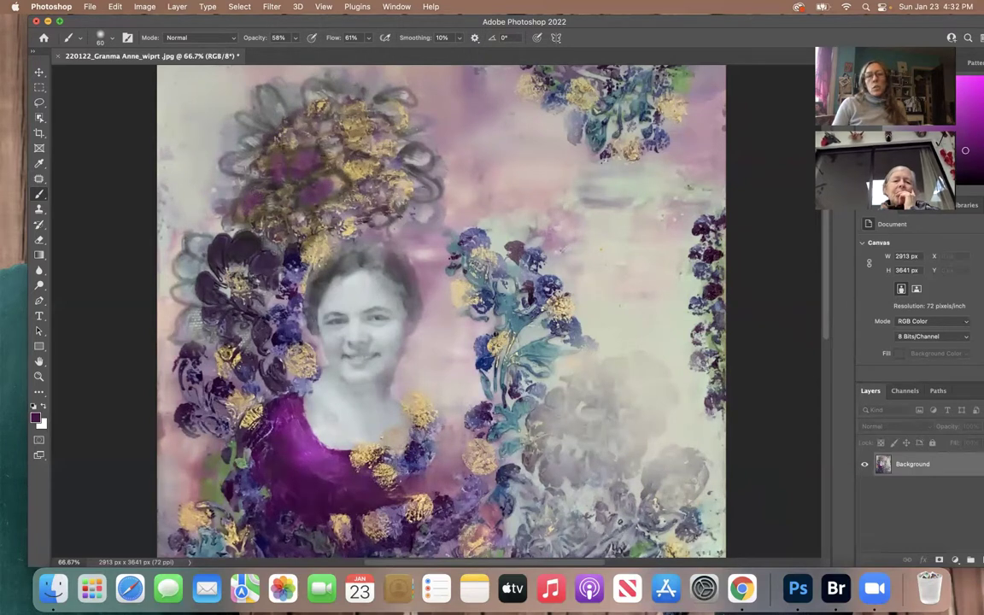
{"action": "mouse_move", "coordinate": [219, 199]}
{"action": "left_mouse_down"}
{"action": "mouse_move", "coordinate": [229, 189]}
{"action": "mouse_move", "coordinate": [246, 199]}
{"action": "mouse_move", "coordinate": [270, 192]}
{"action": "mouse_move", "coordinate": [280, 223]}
{"action": "mouse_move", "coordinate": [277, 189]}
{"action": "left_mouse_up"}
{"action": "left_click_drag", "start_coordinate": [273, 223], "coordinate": [307, 158]}
{"action": "left_click_drag", "start_coordinate": [288, 167], "coordinate": [301, 158]}
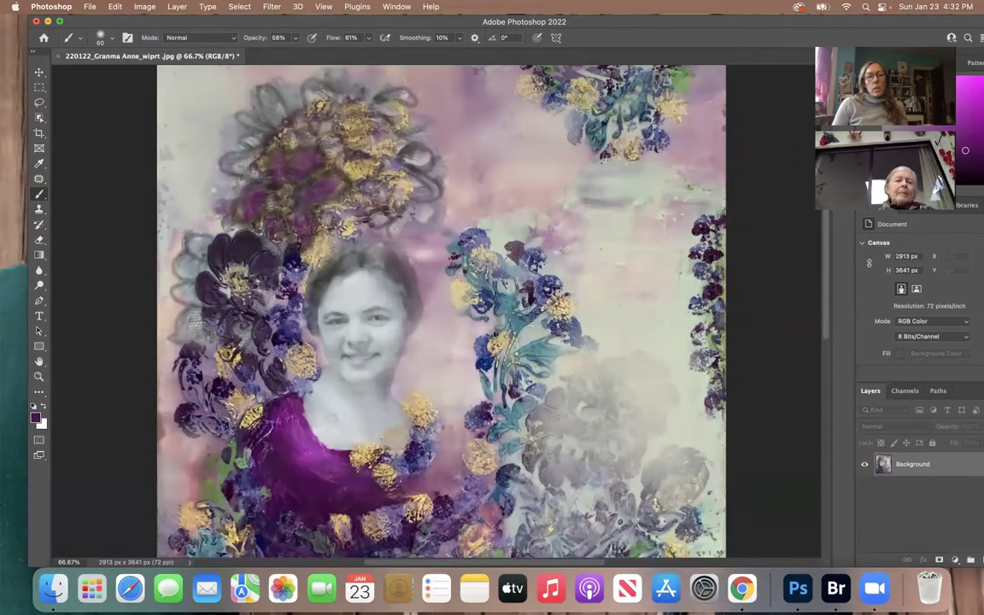
Step: Sample a golden brown from the gold flower beside the dress's shoulder and brush it onto the centre of the purple petals above the head
{"action": "left_click", "coordinate": [38, 162]}
{"action": "left_click", "coordinate": [244, 421]}
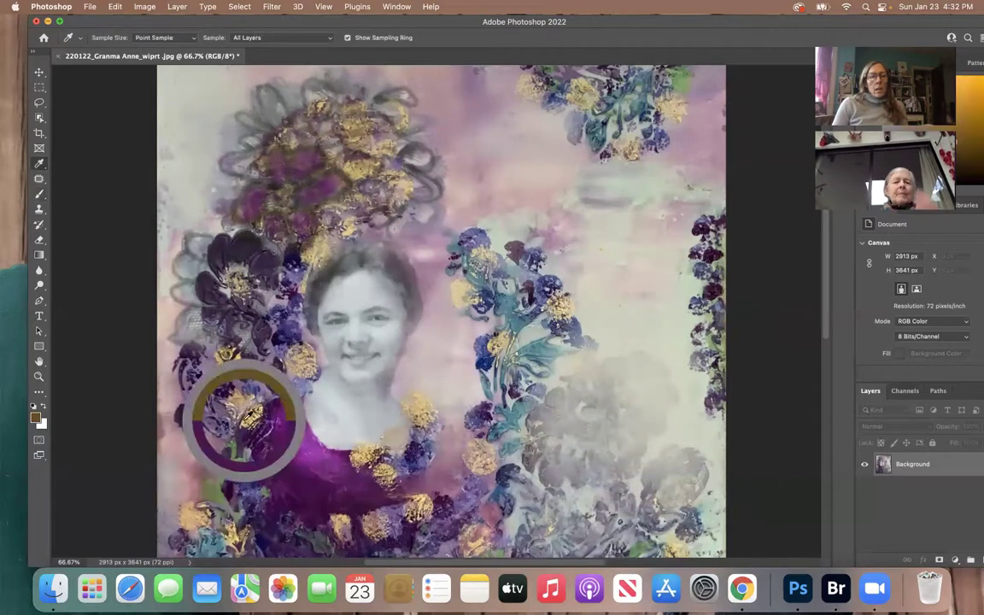
{"action": "left_click", "coordinate": [38, 194]}
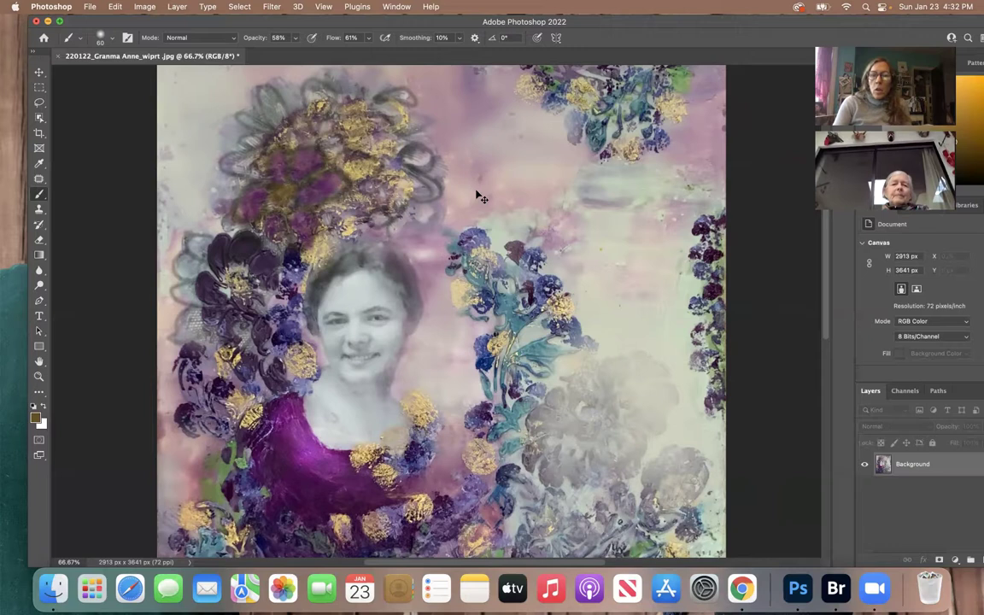
Step: Examine the repainted flower within the whole composition at 25%, then at 66.7%
{"action": "key", "text": "super+minus"}
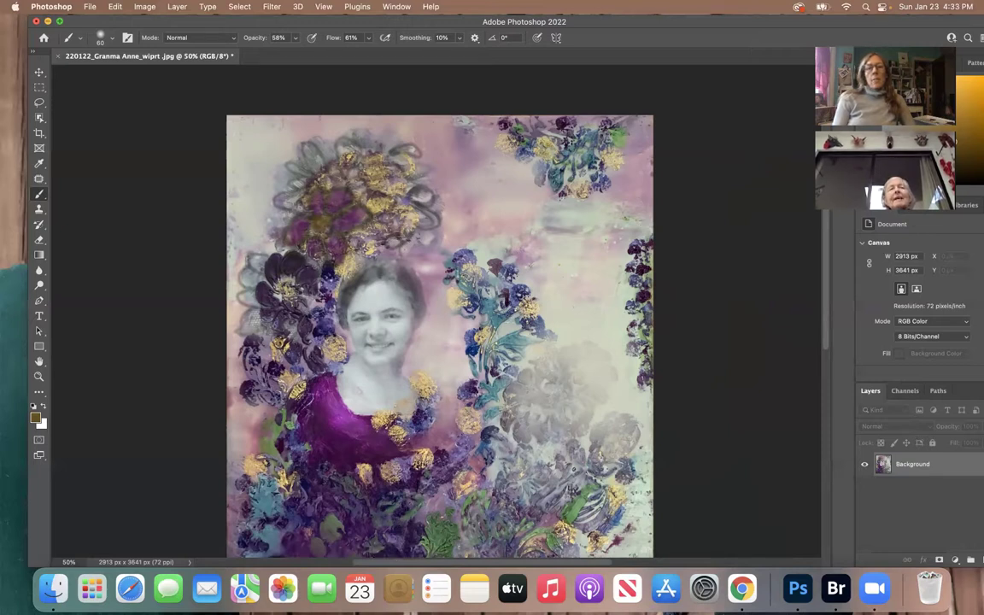
{"action": "key", "text": "super+minus"}
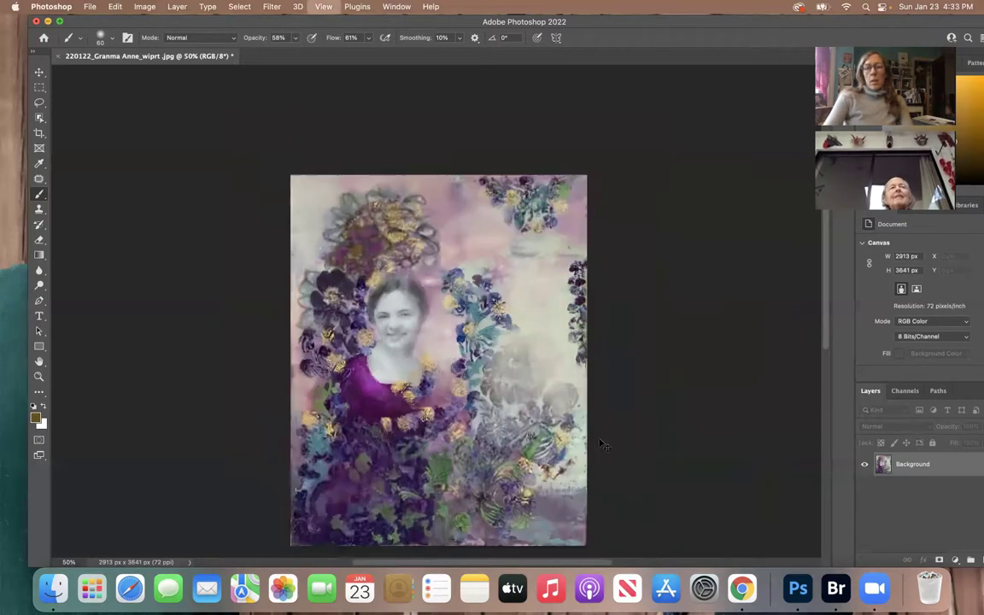
{"action": "key", "text": "super+minus"}
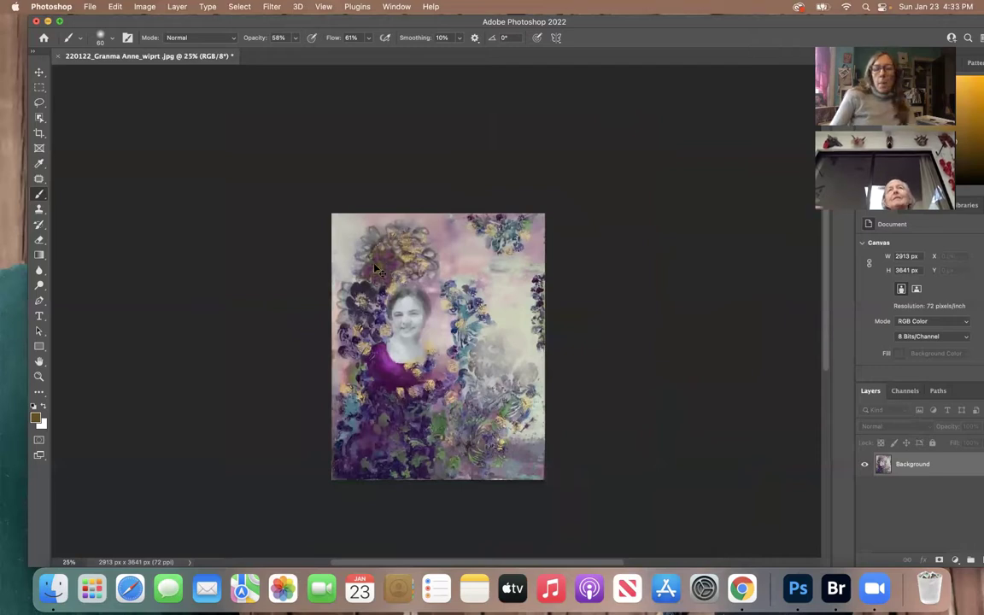
{"action": "key", "text": "super+plus"}
{"action": "key", "text": "super+plus"}
{"action": "key", "text": "super+plus"}
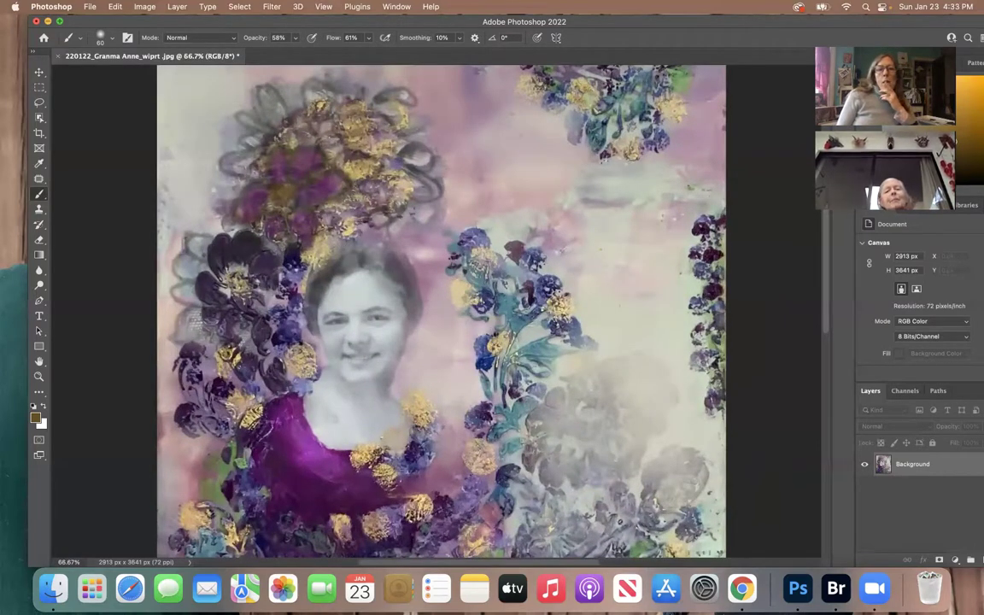
Step: Save the repainted artwork as a new JPEG on the Desktop, adding 2 after wiprt in the file name, at maximum quality 12
{"action": "left_click", "coordinate": [144, 7]}
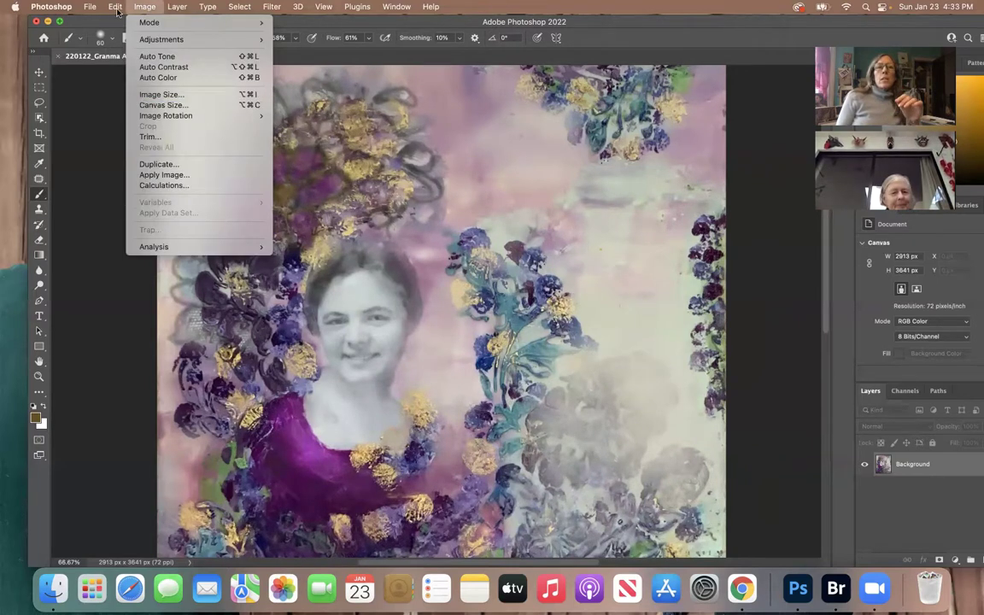
{"action": "mouse_move", "coordinate": [90, 9]}
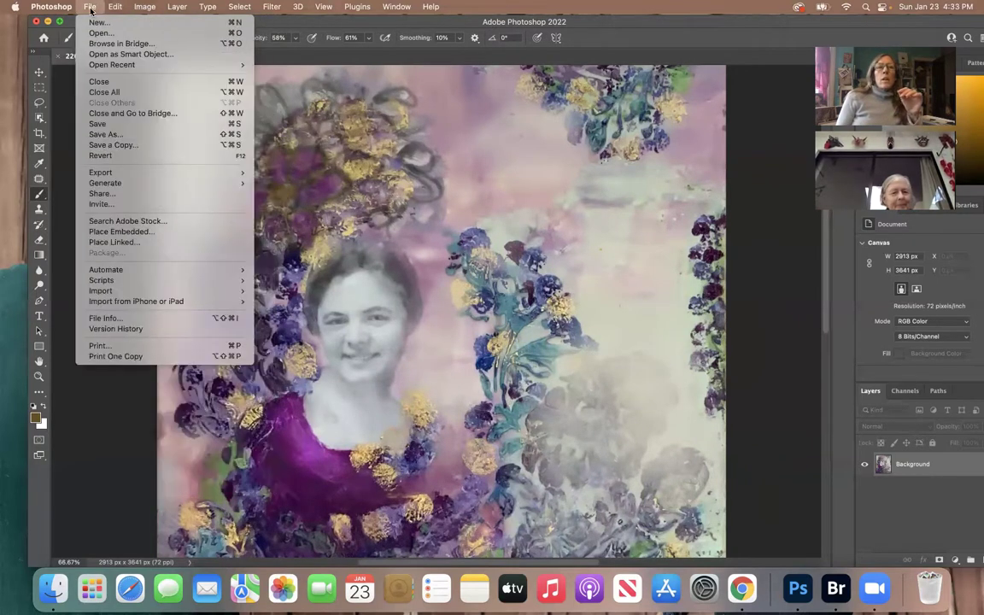
{"action": "left_click", "coordinate": [107, 134]}
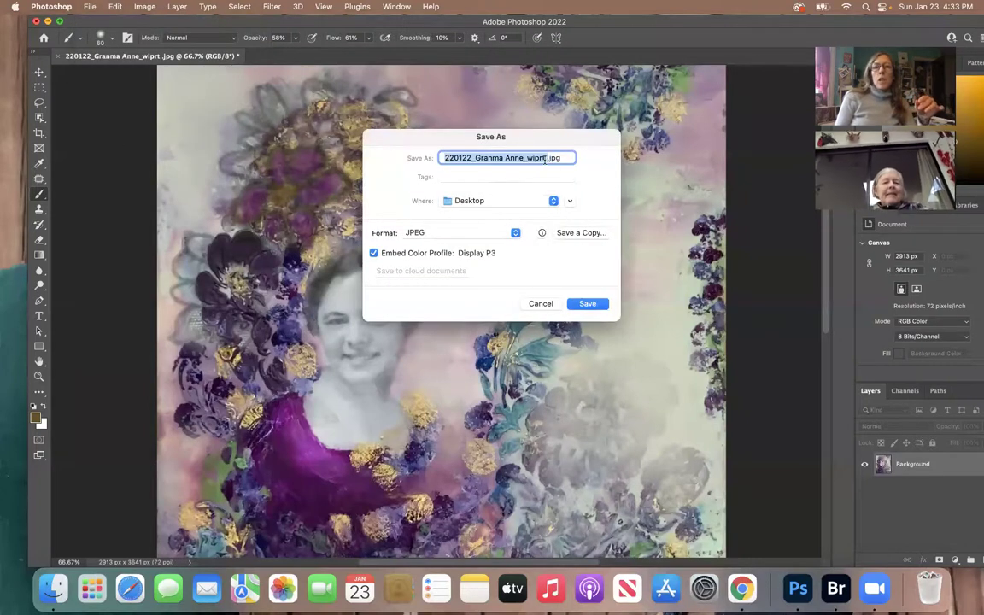
{"action": "key", "text": "Right"}
{"action": "type", "text": "2"}
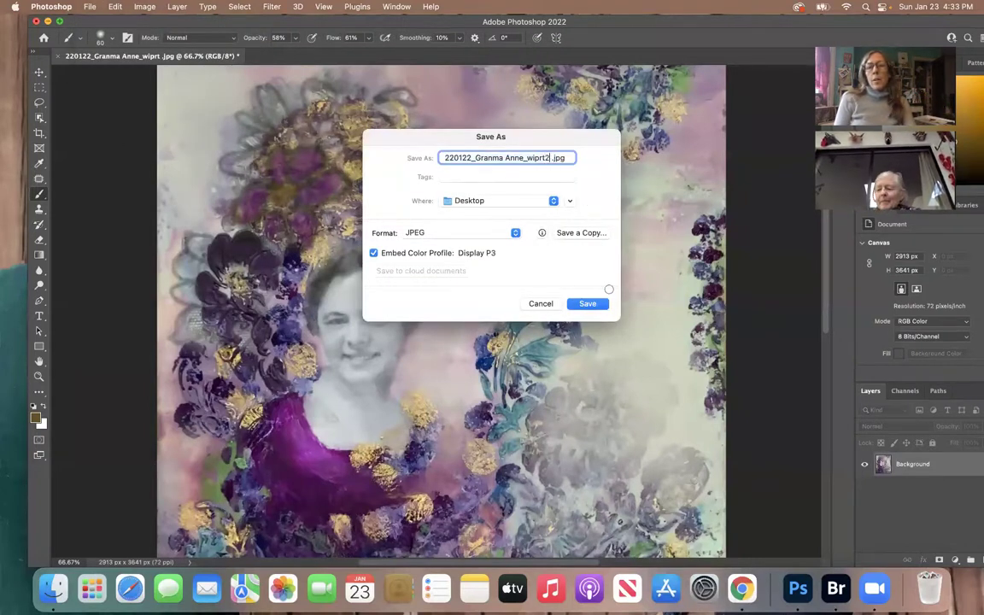
{"action": "left_click", "coordinate": [589, 304]}
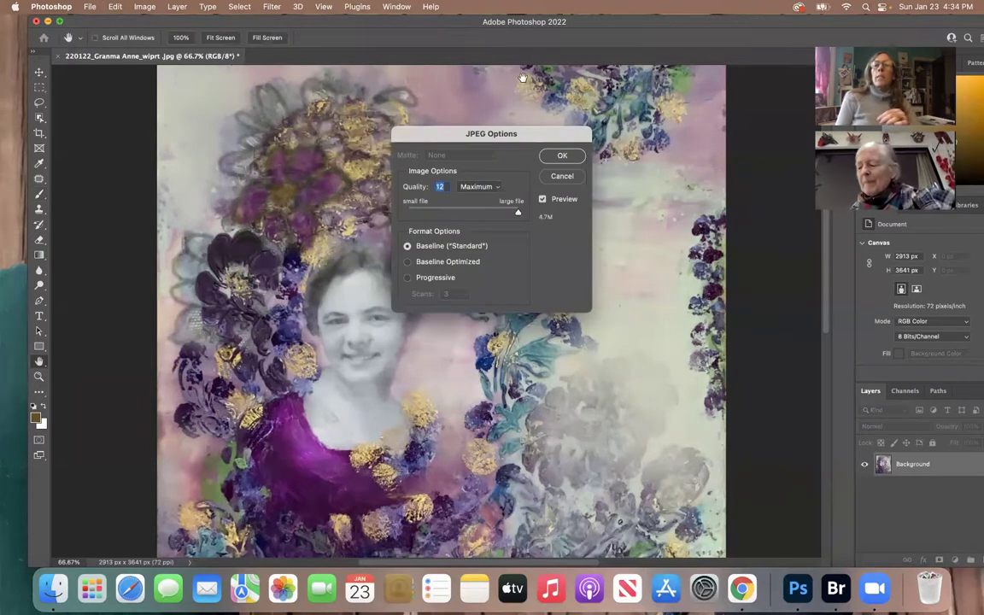
{"action": "left_click", "coordinate": [568, 159]}
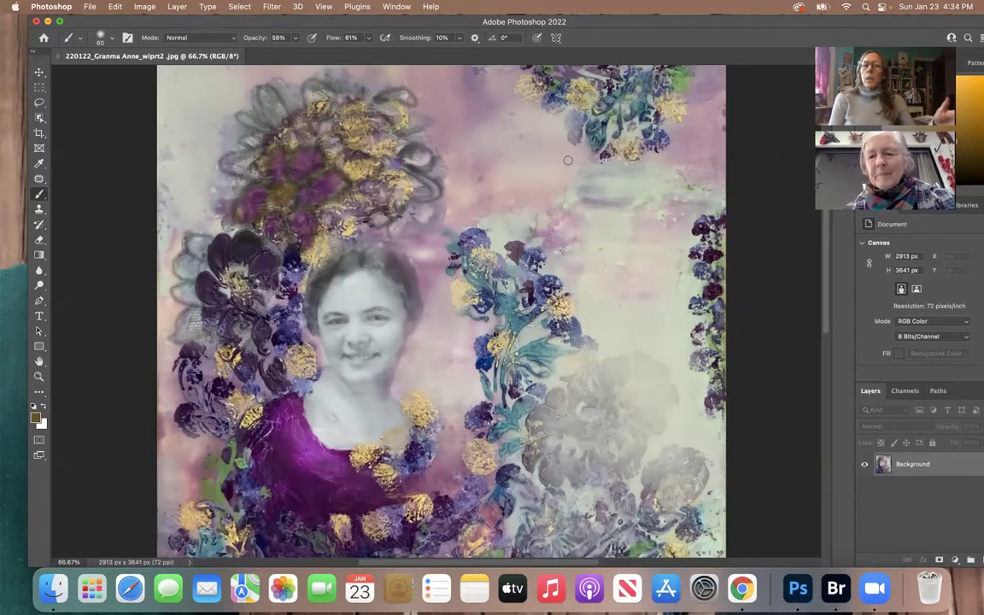
Step: Capture a screenshot of the green and purple floral scrollwork in the artwork's lower-right area and open it for markup
{"action": "key", "text": "super+minus"}
{"action": "key", "text": "super+minus"}
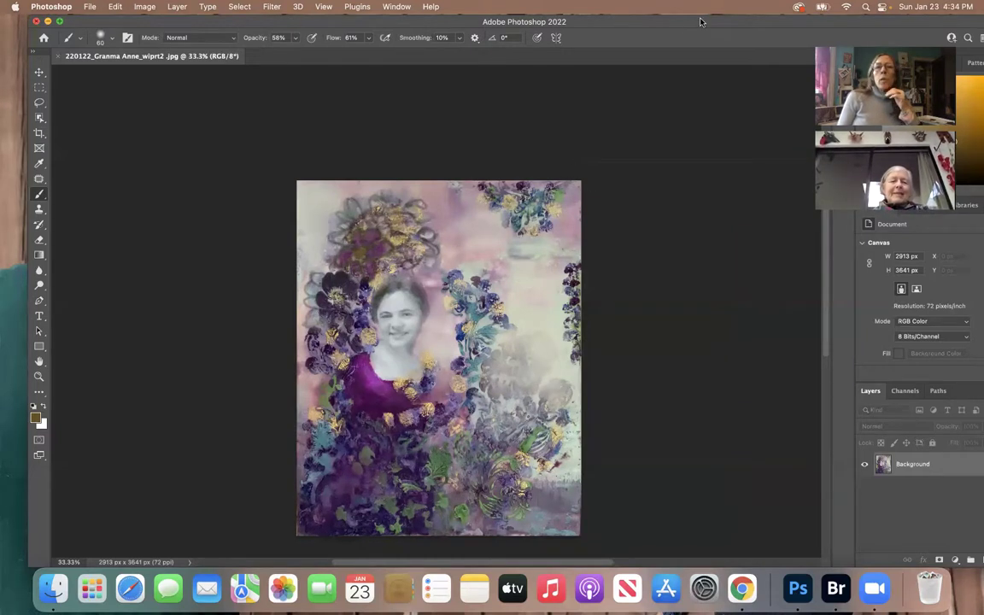
{"action": "double_click", "coordinate": [633, 21]}
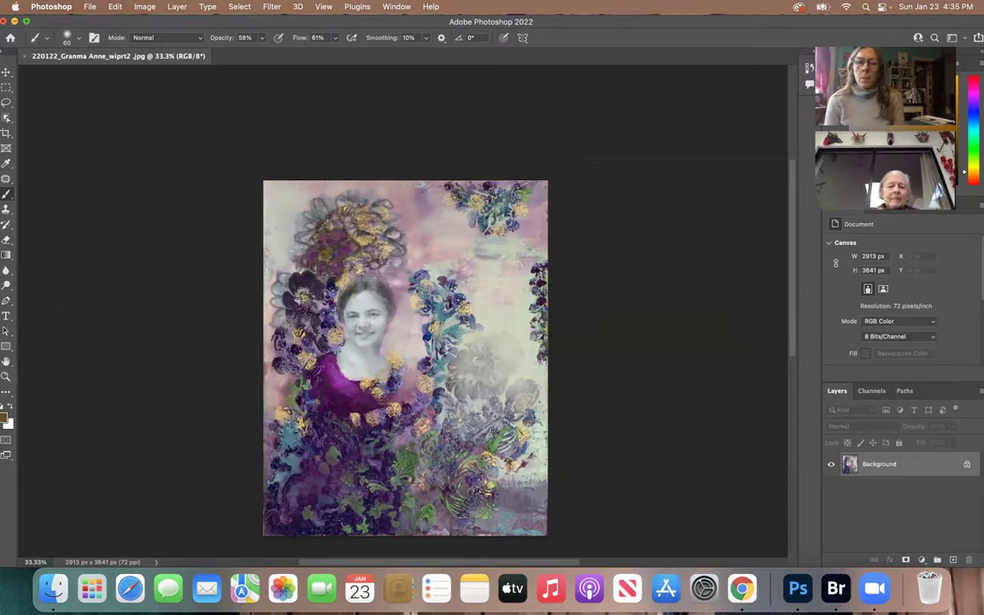
{"action": "key", "text": "super+equal"}
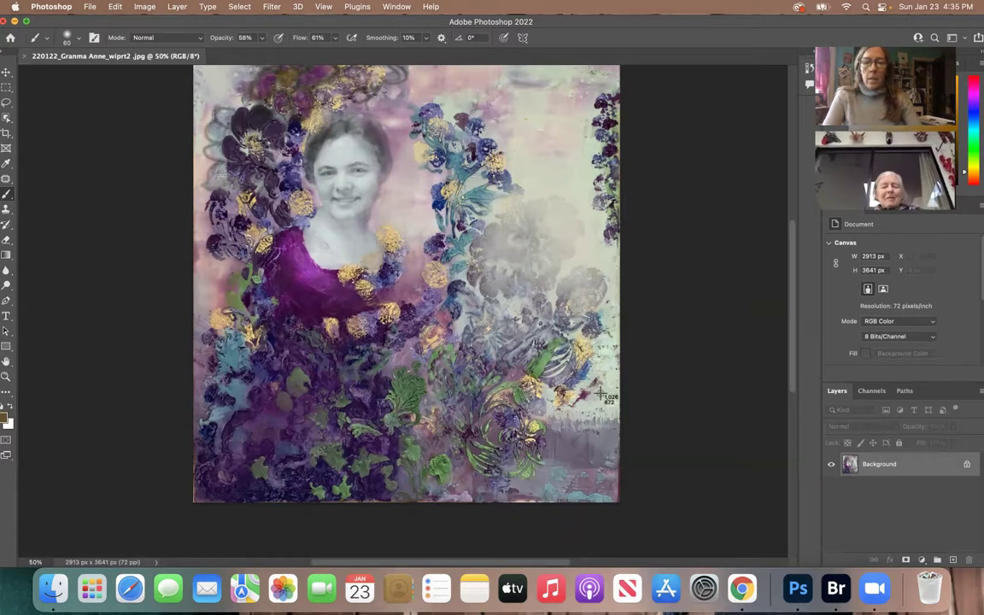
{"action": "left_click_drag", "start_coordinate": [461, 335], "coordinate": [625, 504]}
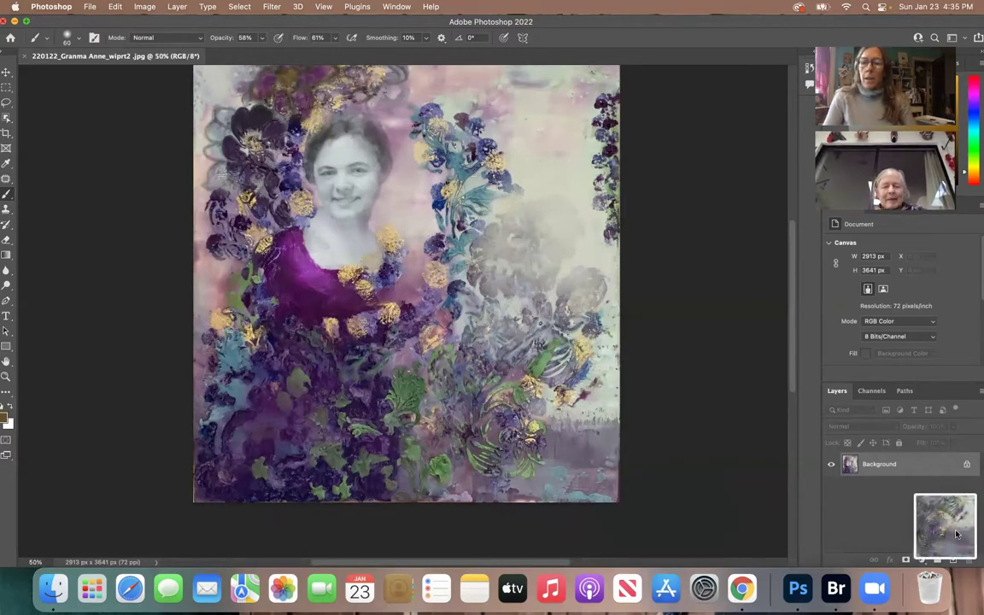
{"action": "left_click", "coordinate": [957, 534]}
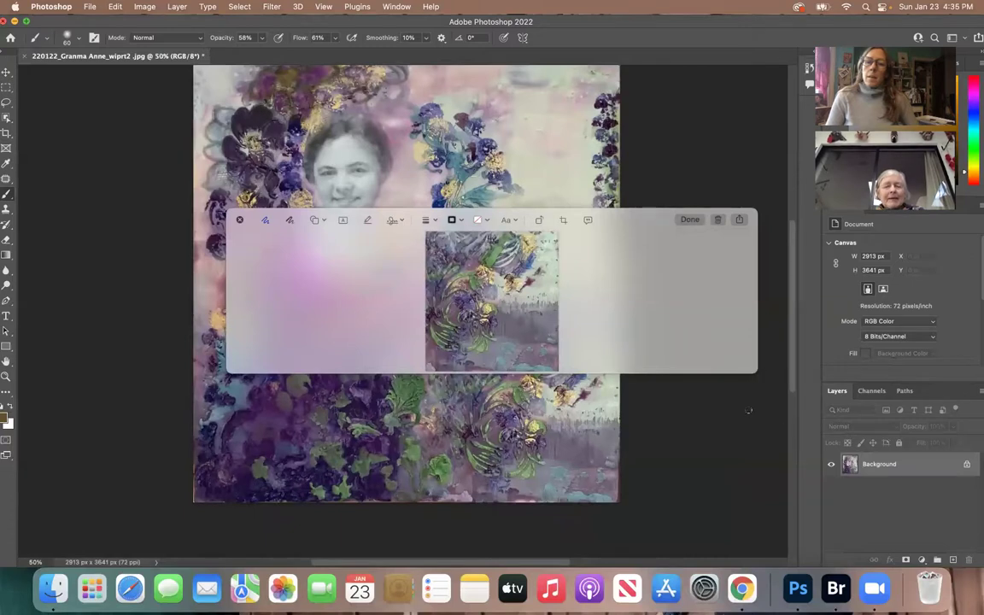
Step: Enlarge the screenshot preview, examine the floral scrollwork and the plain area beside it, and close the preview
{"action": "left_click_drag", "start_coordinate": [752, 371], "coordinate": [767, 545]}
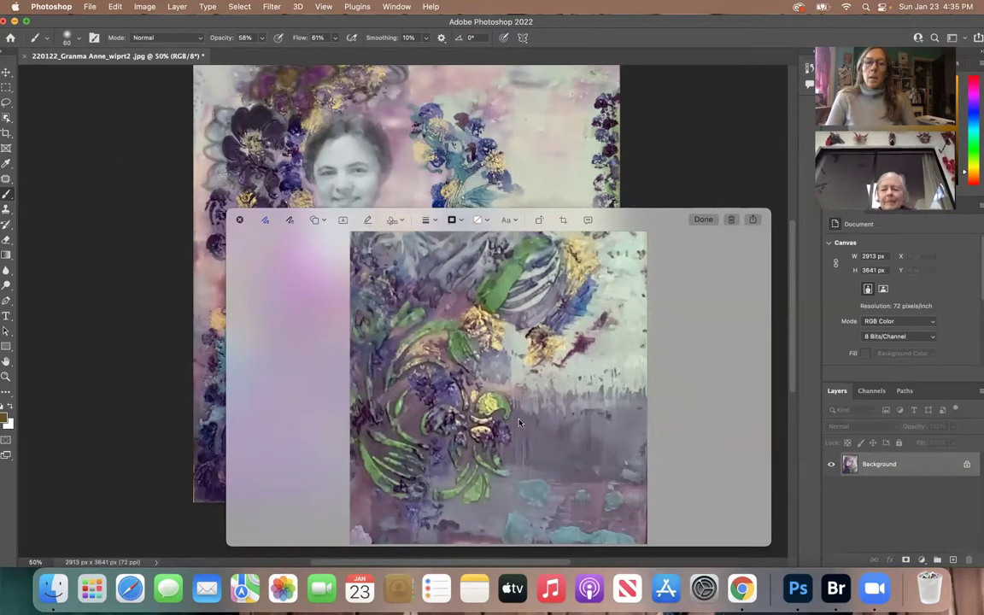
{"action": "left_click_drag", "start_coordinate": [478, 419], "coordinate": [478, 376]}
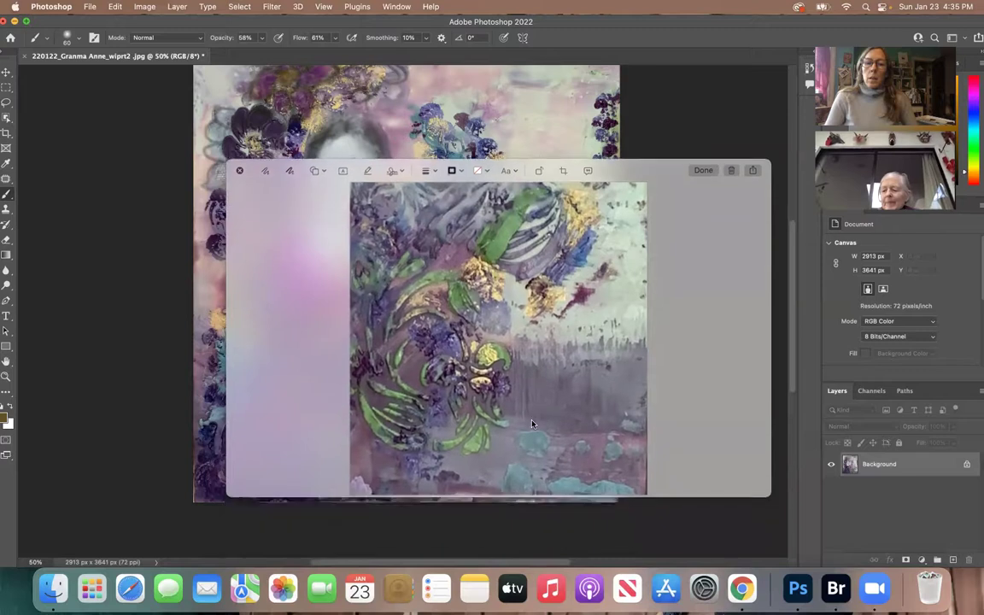
{"action": "left_click", "coordinate": [393, 172]}
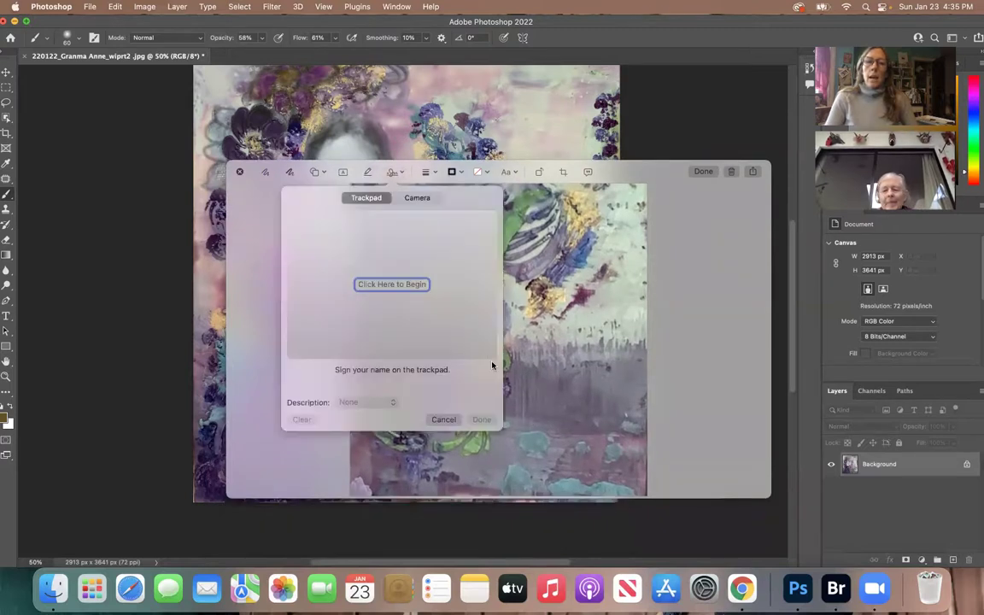
{"action": "left_click", "coordinate": [266, 173]}
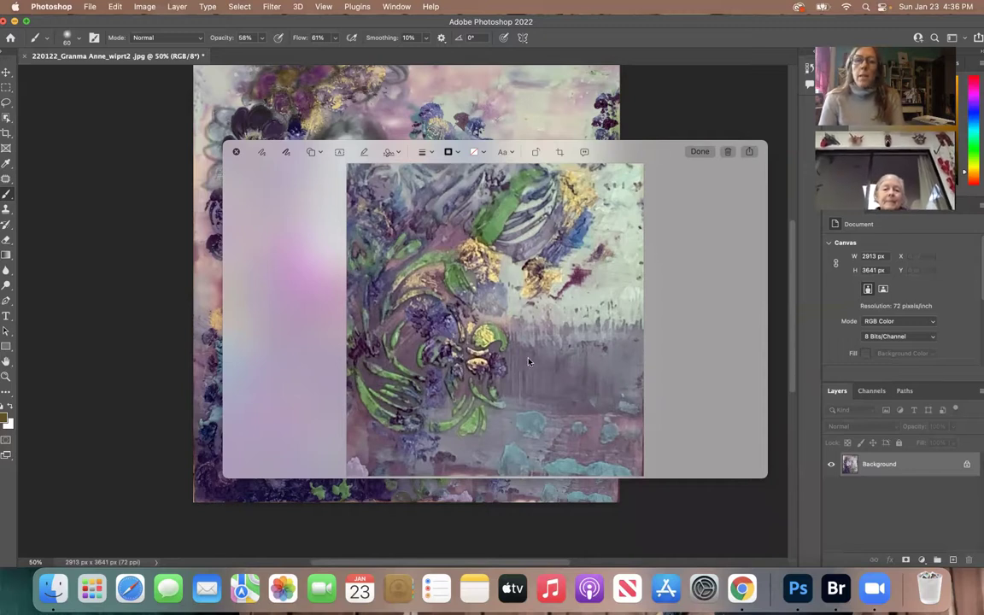
{"action": "left_click", "coordinate": [236, 153]}
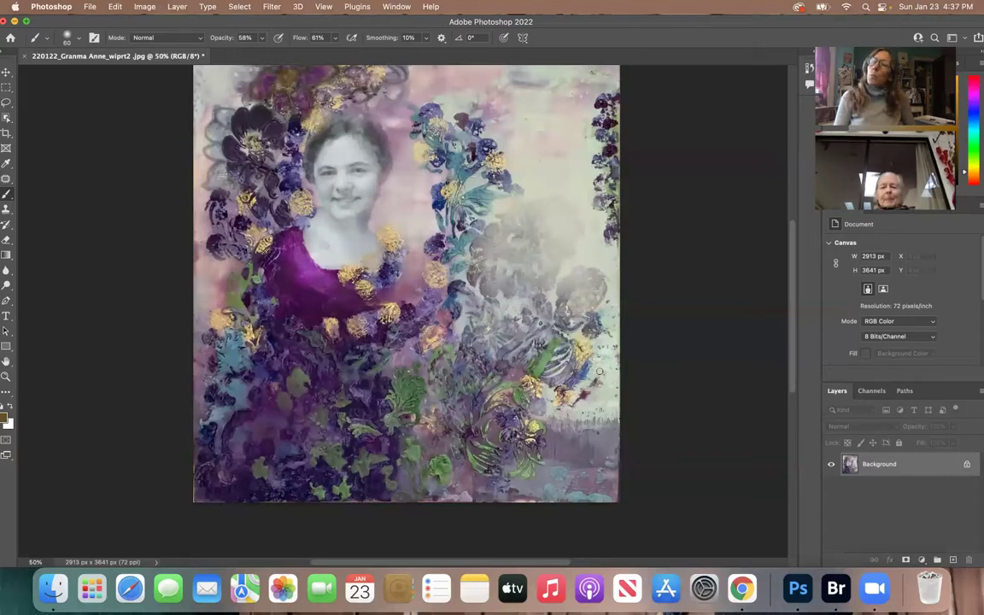
Step: Close the wiprt2 artwork together with its window, saving the changes
{"action": "double_click", "coordinate": [56, 23]}
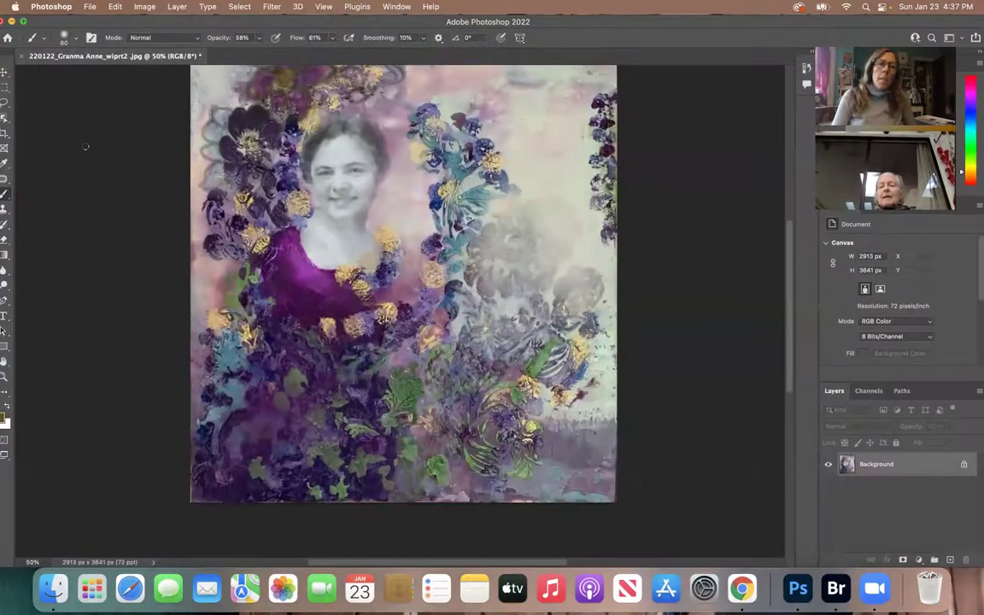
{"action": "scroll", "coordinate": [86, 147], "scroll_direction": "up", "scroll_amount": 3}
{"action": "scroll", "coordinate": [86, 147], "scroll_direction": "up", "scroll_amount": 4}
{"action": "scroll", "coordinate": [84, 147], "scroll_direction": "down", "scroll_amount": 8}
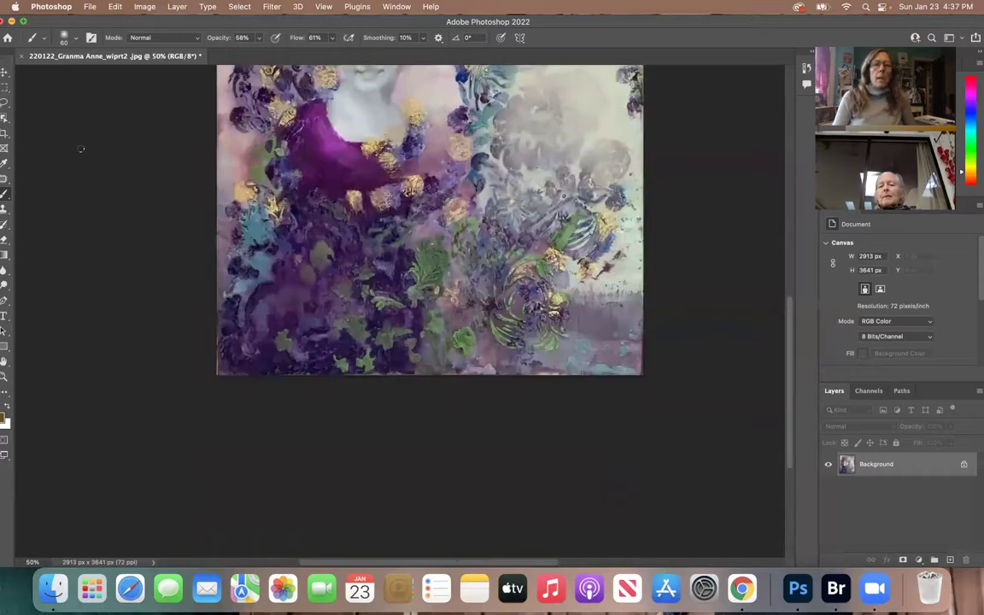
{"action": "scroll", "coordinate": [83, 147], "scroll_direction": "up", "scroll_amount": 4}
{"action": "left_click_drag", "start_coordinate": [81, 23], "coordinate": [205, 29]}
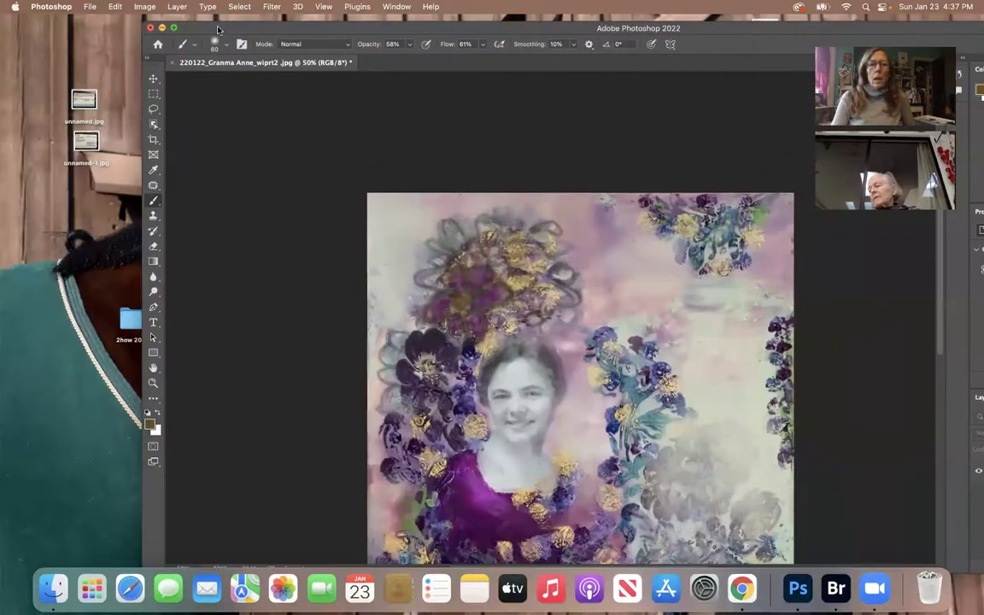
{"action": "left_click", "coordinate": [151, 29]}
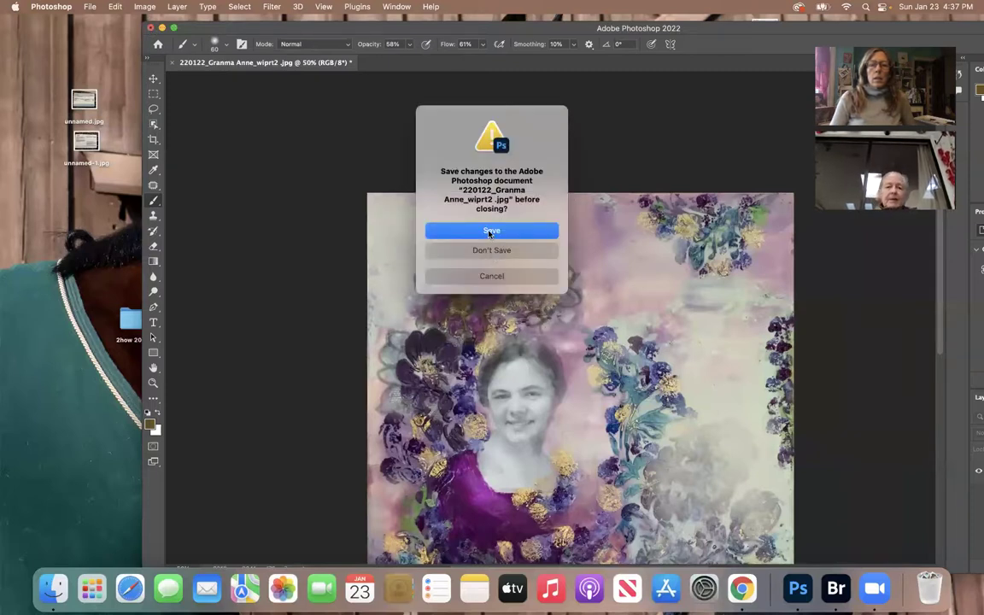
{"action": "left_click", "coordinate": [491, 276]}
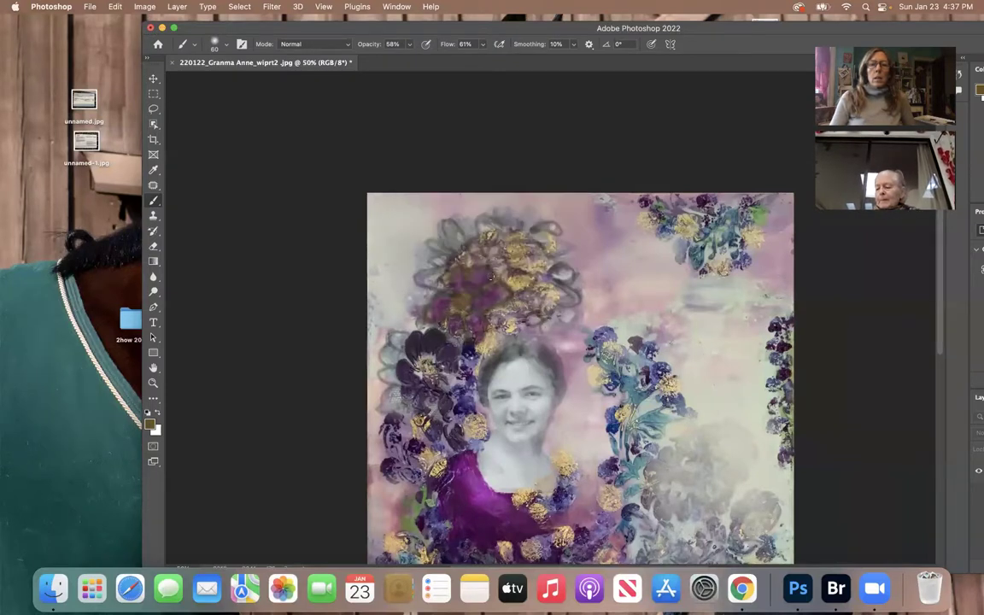
{"action": "left_click", "coordinate": [152, 29]}
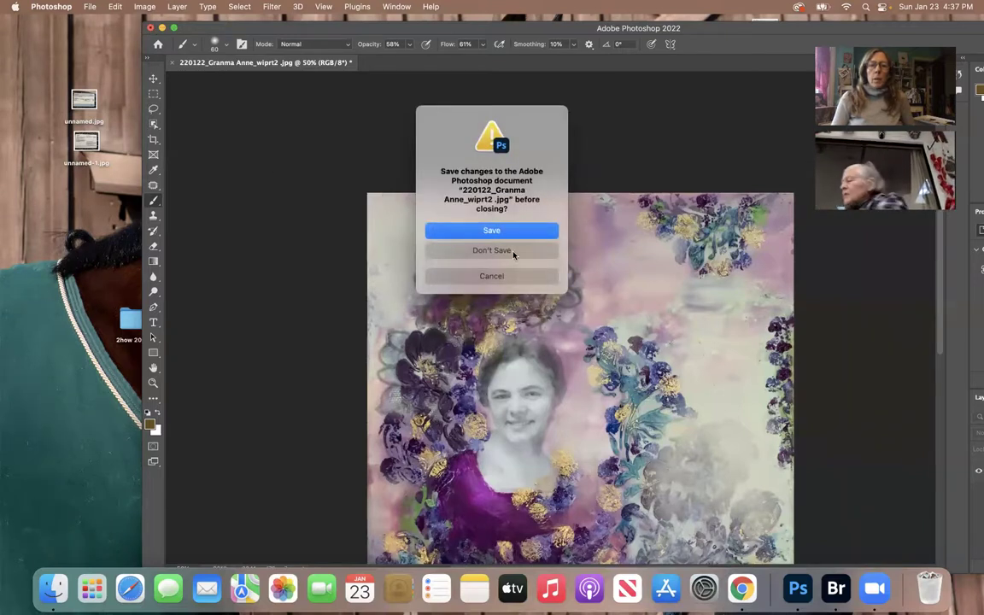
{"action": "left_click", "coordinate": [503, 230]}
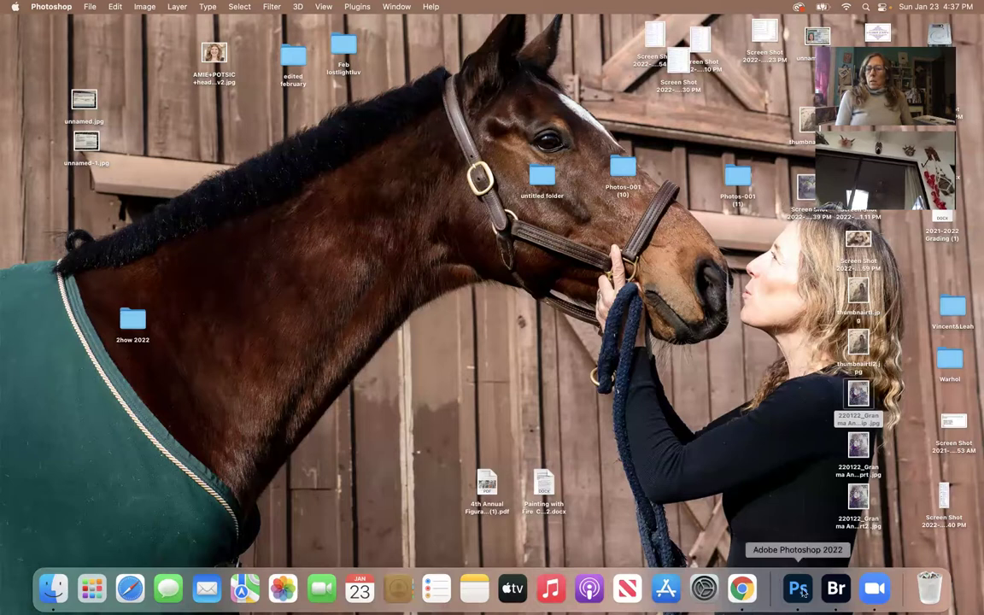
Step: Switch to Chrome with the Person 1 profile and open the Gmail inbox in a new browser window
{"action": "left_click", "coordinate": [742, 588]}
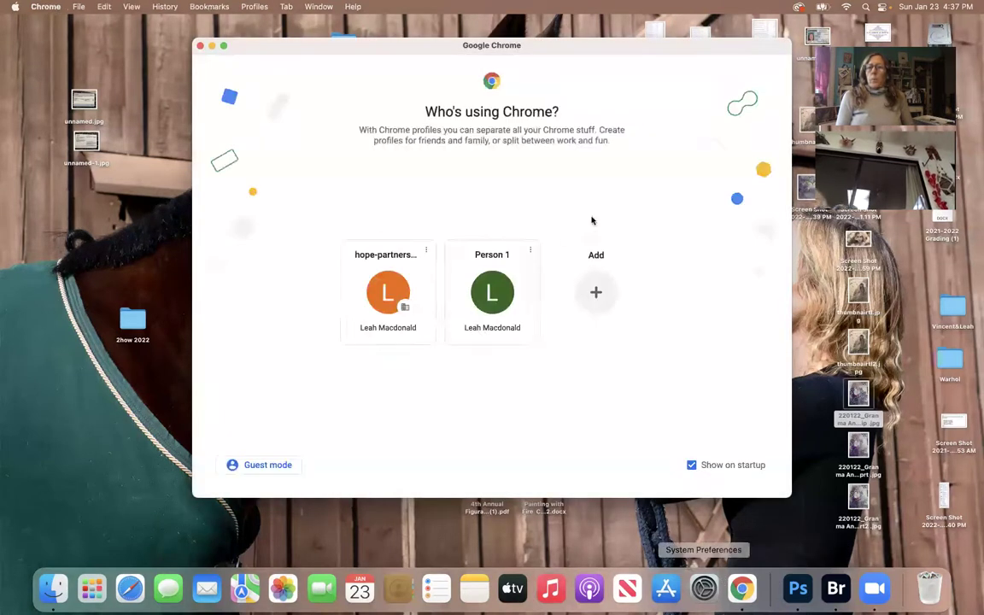
{"action": "left_click", "coordinate": [488, 298]}
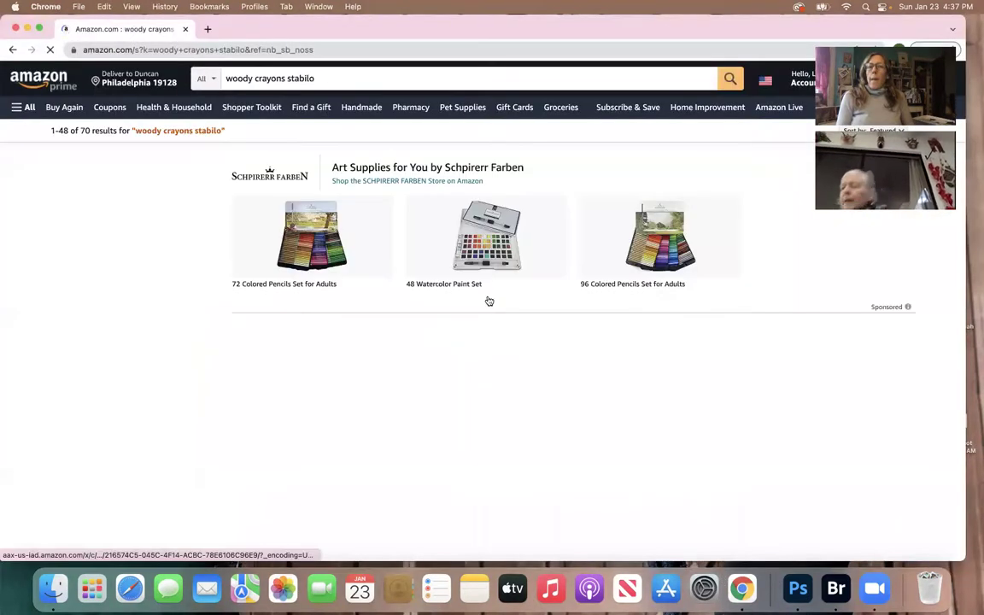
{"action": "left_click", "coordinate": [12, 48]}
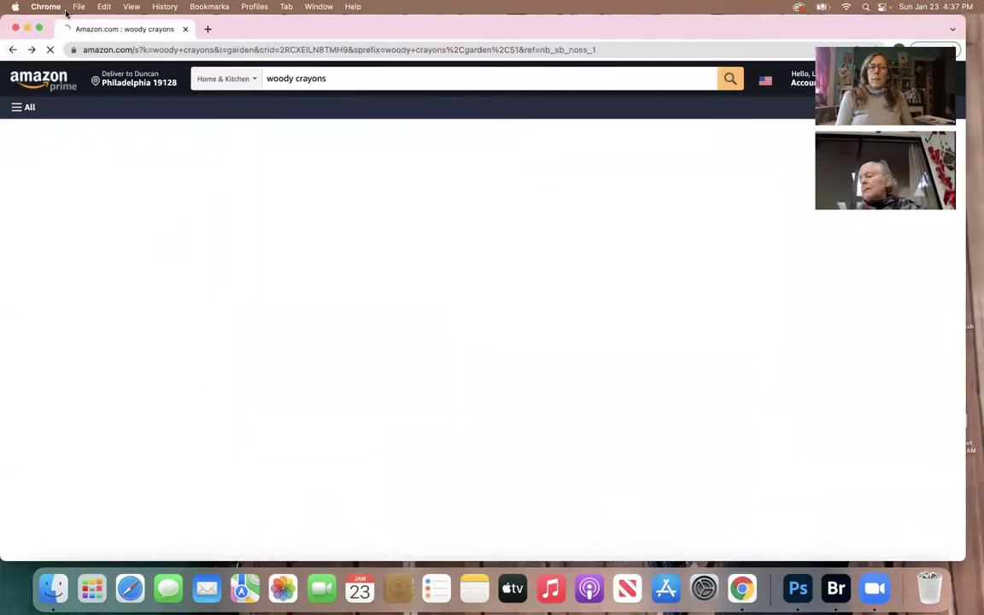
{"action": "left_click", "coordinate": [78, 5]}
{"action": "left_click", "coordinate": [85, 37]}
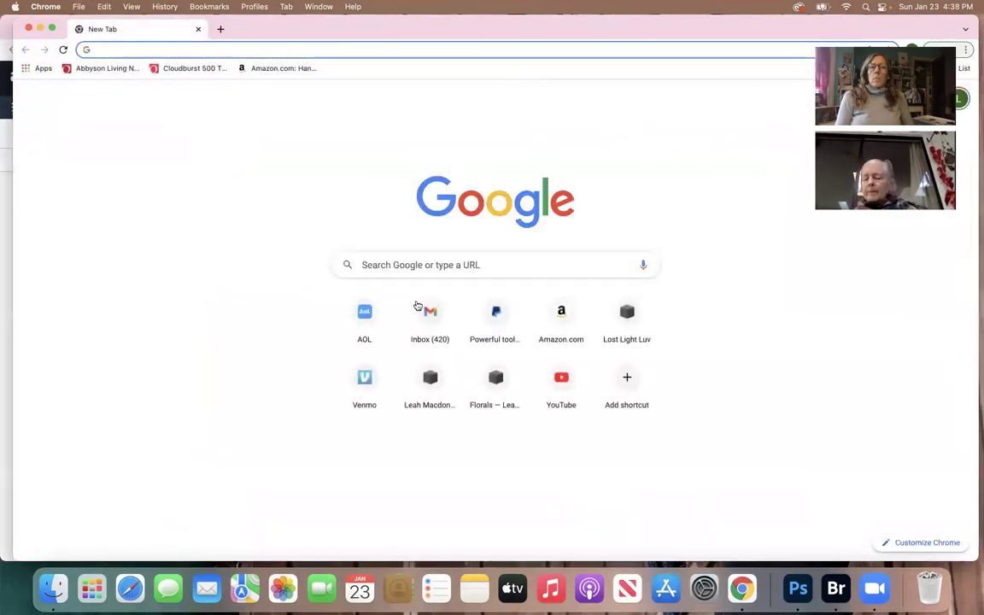
{"action": "left_click", "coordinate": [434, 316]}
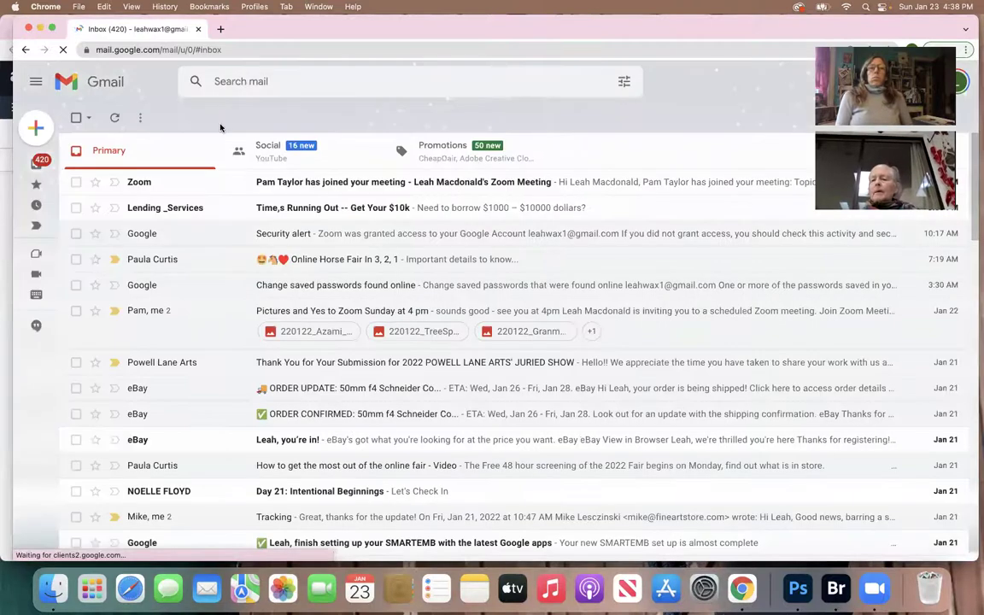
Step: Search the mail by the sender's first name and open the message "Pictures and Yes to Zoom Sunday at 4 pm"
{"action": "left_click", "coordinate": [256, 81]}
{"action": "type", "text": "pam"}
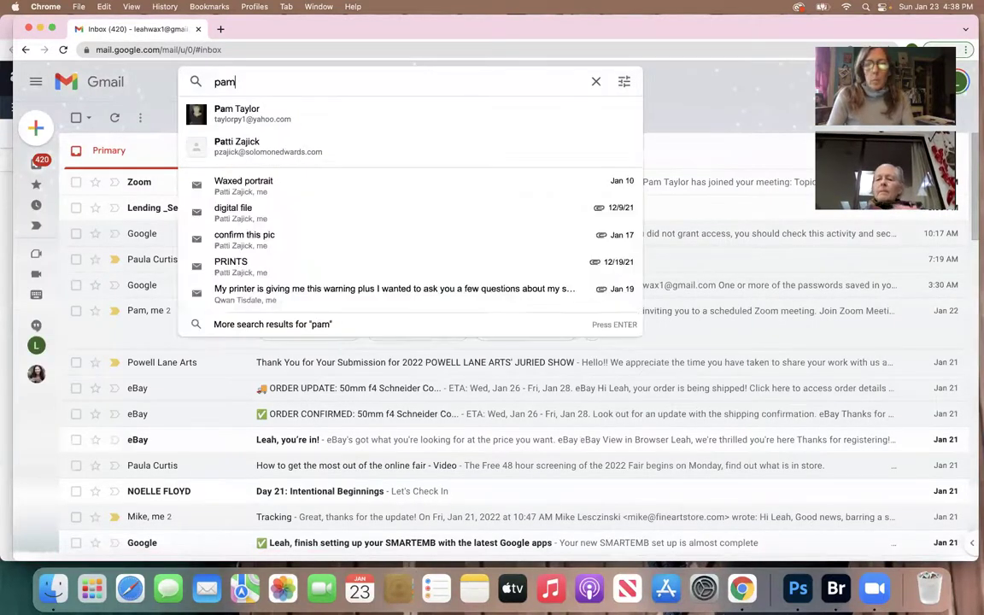
{"action": "key", "text": "Return"}
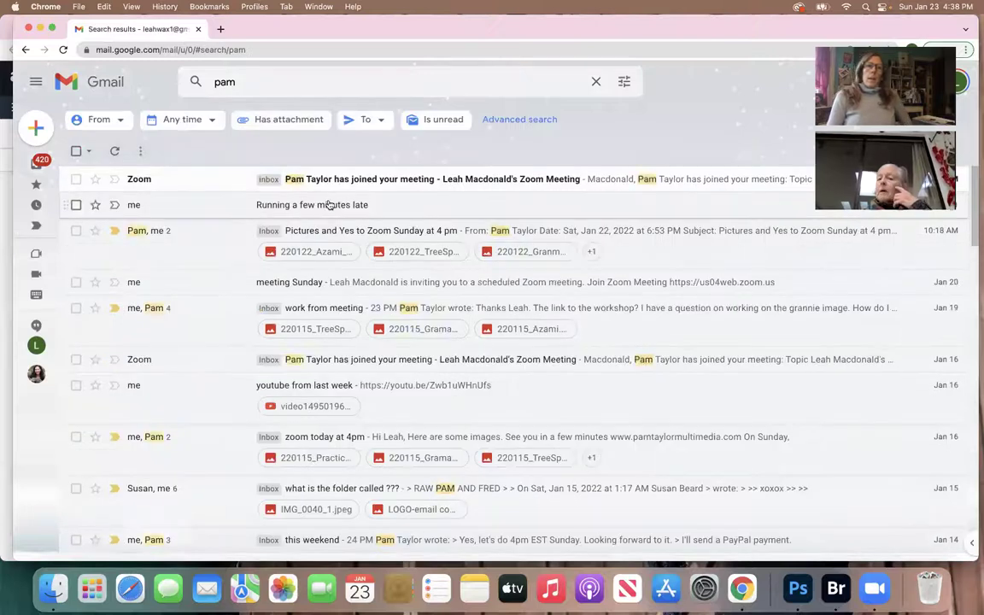
{"action": "left_click", "coordinate": [326, 231]}
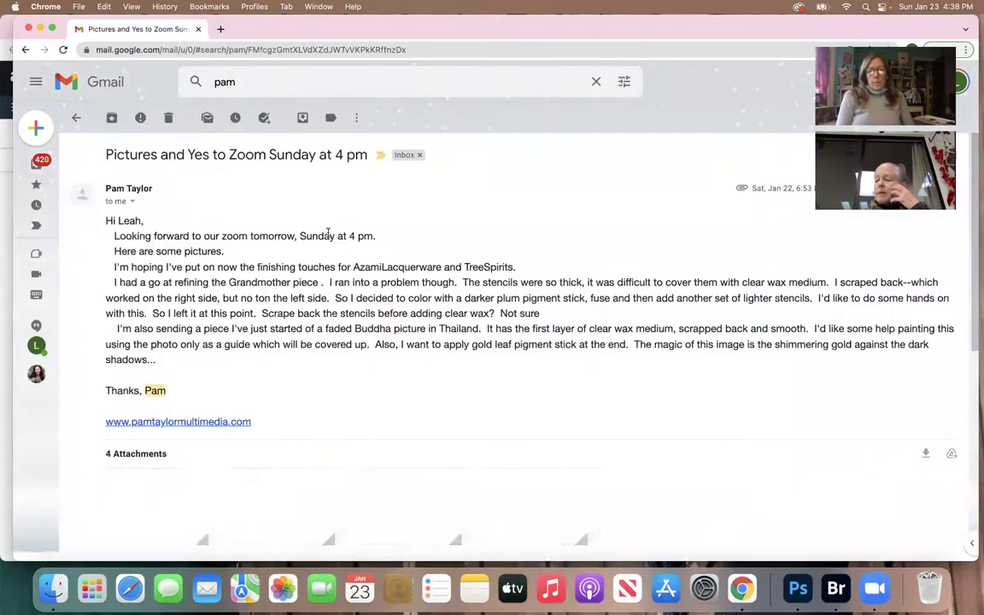
Step: Open the attached image 220122_BuddhaGoldLeaf_.jpg and reposition the browser window to expose its download option
{"action": "left_click", "coordinate": [539, 526]}
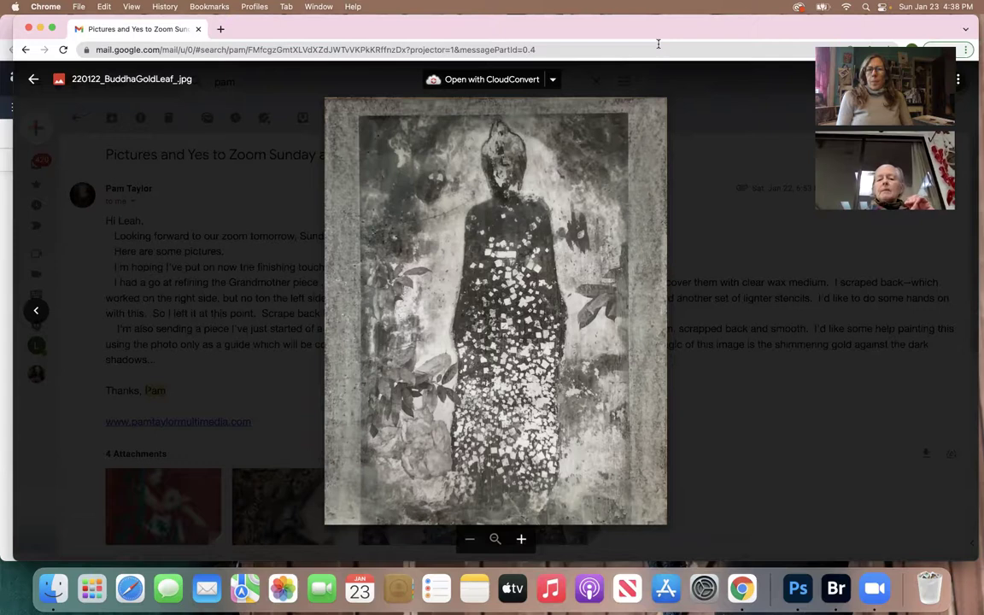
{"action": "left_click_drag", "start_coordinate": [653, 32], "coordinate": [518, 76]}
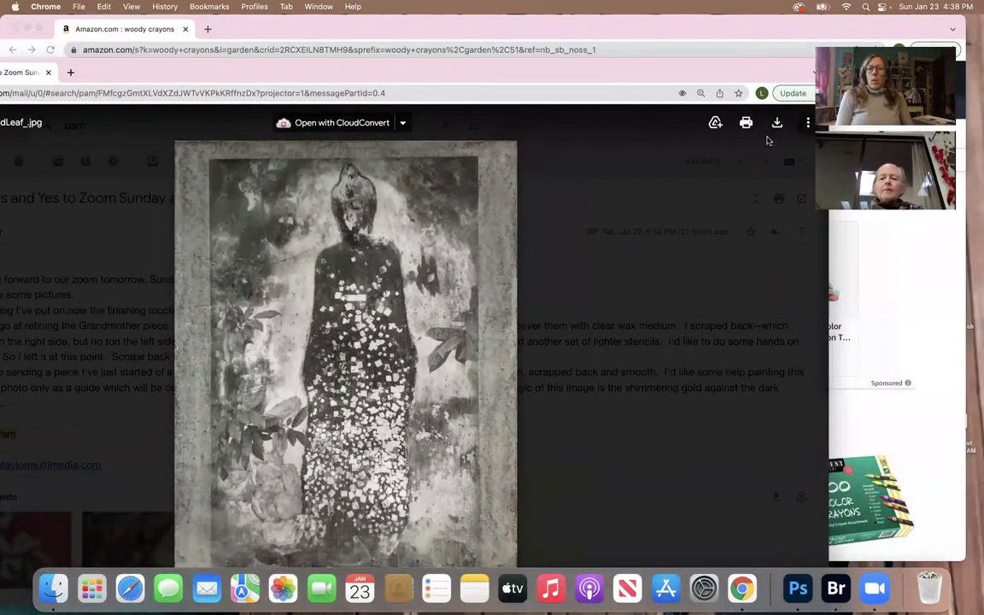